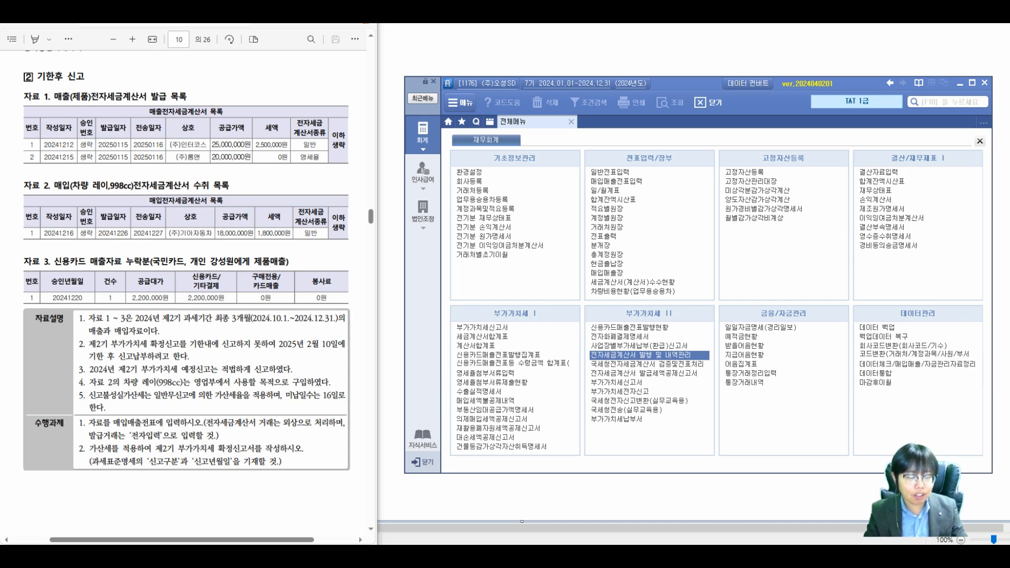
Underline the late-filing conditions in the exercise text, tick its two tasks, and clear the pen marks
{"action": "left_click_drag", "start_coordinate": [200, 349], "coordinate": [261, 348]}
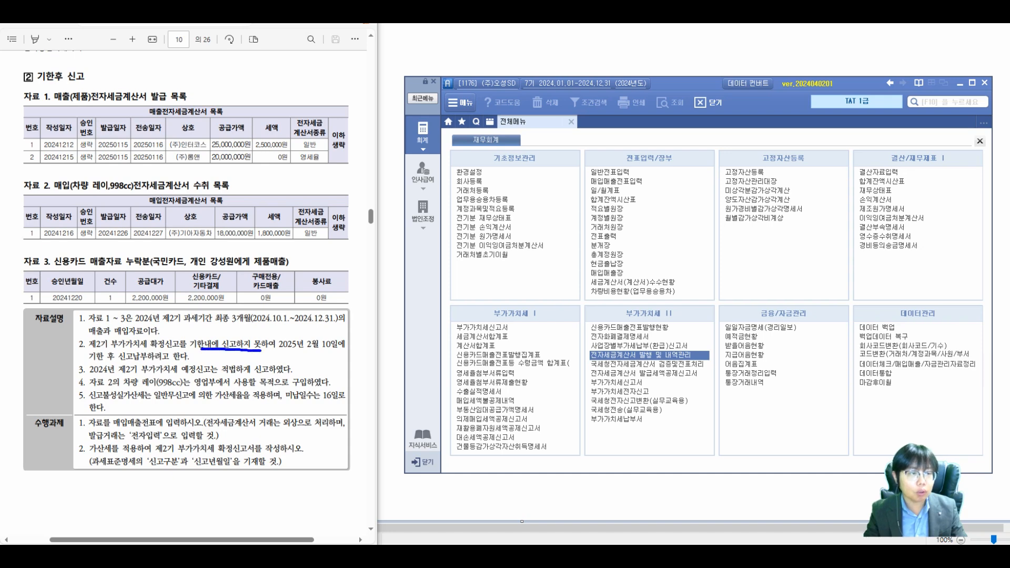
{"action": "left_click_drag", "start_coordinate": [36, 82], "coordinate": [89, 84]}
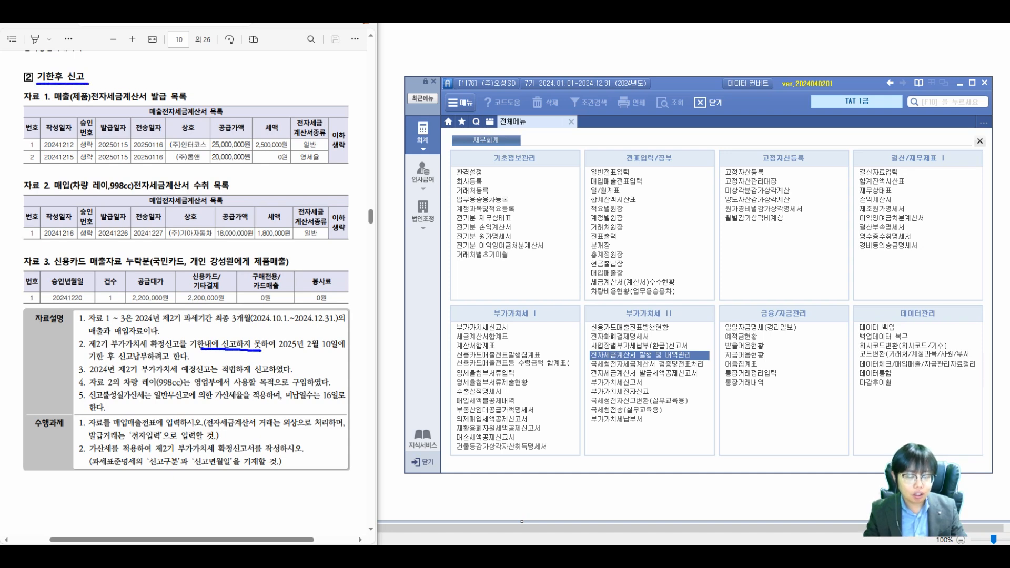
{"action": "left_click_drag", "start_coordinate": [279, 350], "coordinate": [325, 348]}
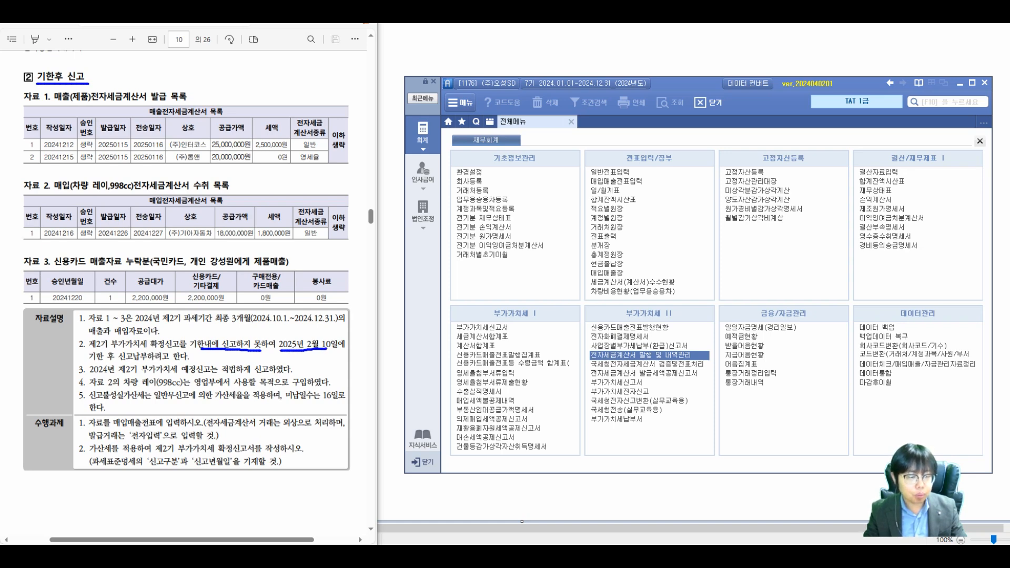
{"action": "mouse_move", "coordinate": [205, 375]}
{"action": "left_mouse_down"}
{"action": "mouse_move", "coordinate": [259, 374]}
{"action": "mouse_move", "coordinate": [218, 362]}
{"action": "mouse_move", "coordinate": [227, 349]}
{"action": "left_mouse_up"}
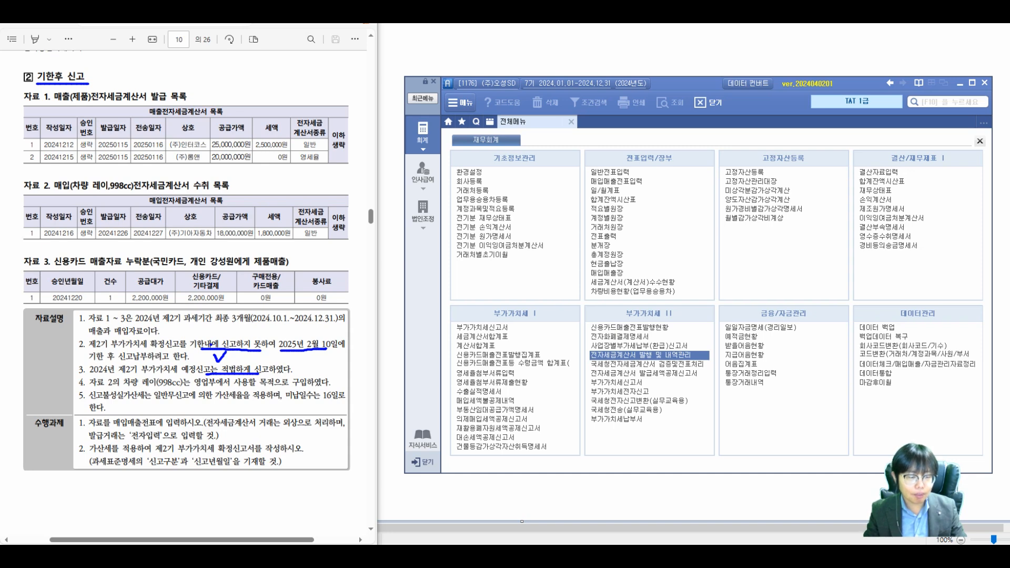
{"action": "left_click_drag", "start_coordinate": [177, 401], "coordinate": [241, 402]}
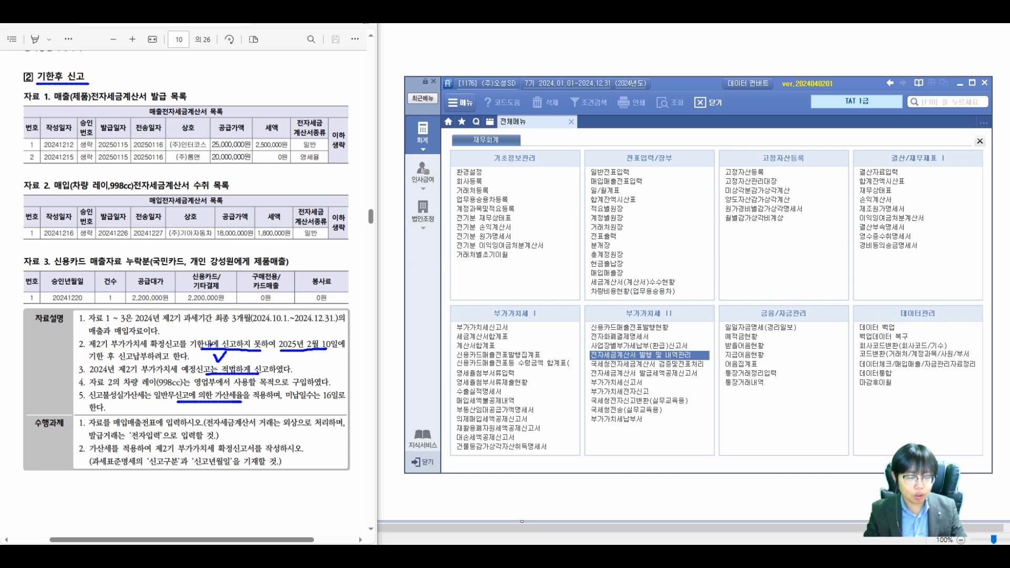
{"action": "left_click_drag", "start_coordinate": [303, 401], "coordinate": [337, 401]}
{"action": "mouse_move", "coordinate": [73, 412]}
{"action": "left_mouse_down"}
{"action": "mouse_move", "coordinate": [80, 420]}
{"action": "mouse_move", "coordinate": [98, 402]}
{"action": "left_mouse_up"}
{"action": "mouse_move", "coordinate": [70, 437]}
{"action": "left_mouse_down"}
{"action": "mouse_move", "coordinate": [80, 454]}
{"action": "mouse_move", "coordinate": [93, 441]}
{"action": "left_mouse_up"}
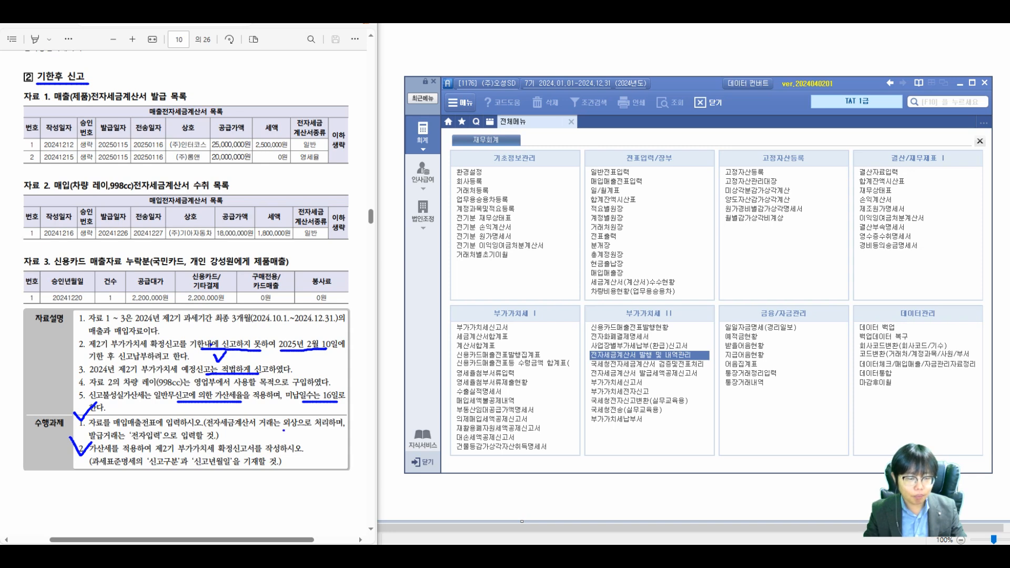
{"action": "left_click_drag", "start_coordinate": [283, 430], "coordinate": [332, 432]}
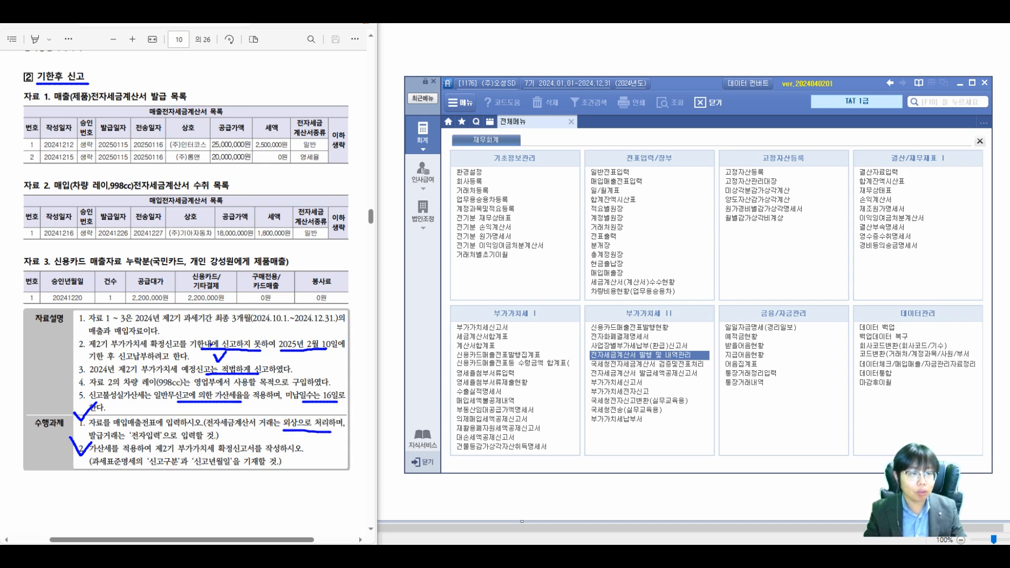
{"action": "key", "text": "Escape"}
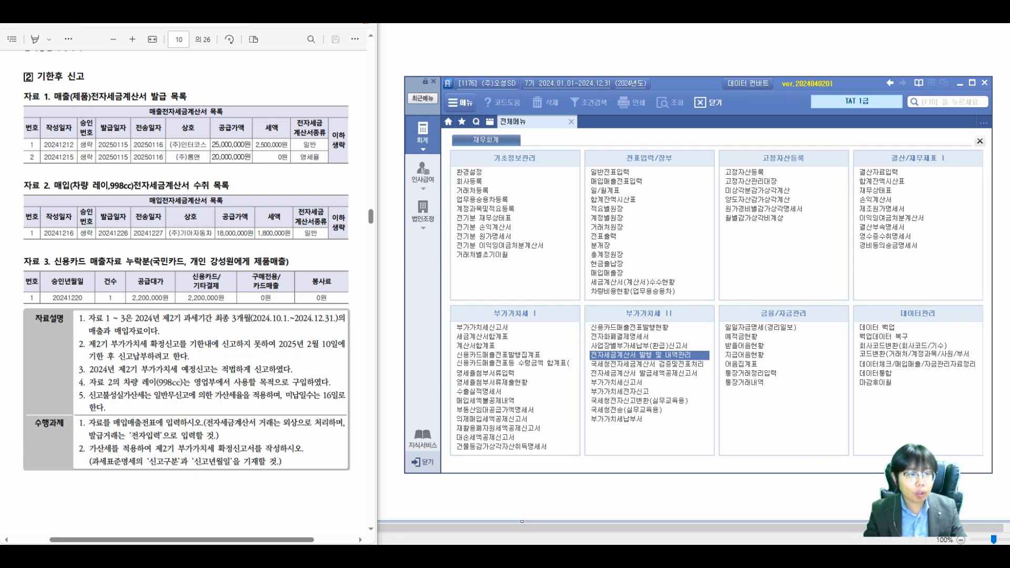
Box the 전송일자 columns of the 자료 1 and 자료 2 tables in red and mark above the 자료 1 issue dates
{"action": "left_click_drag", "start_coordinate": [129, 118], "coordinate": [166, 164]}
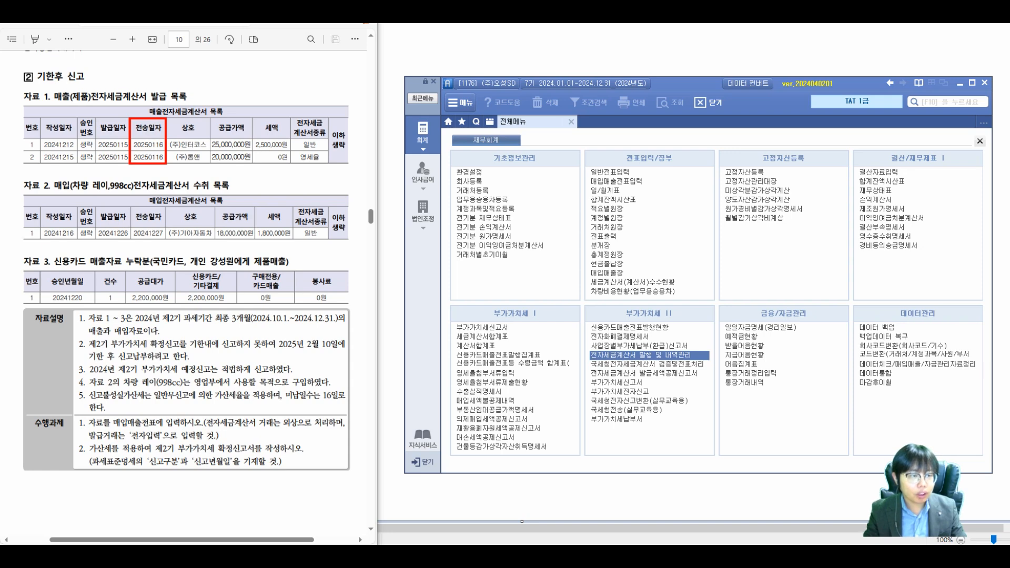
{"action": "left_click_drag", "start_coordinate": [129, 207], "coordinate": [167, 241]}
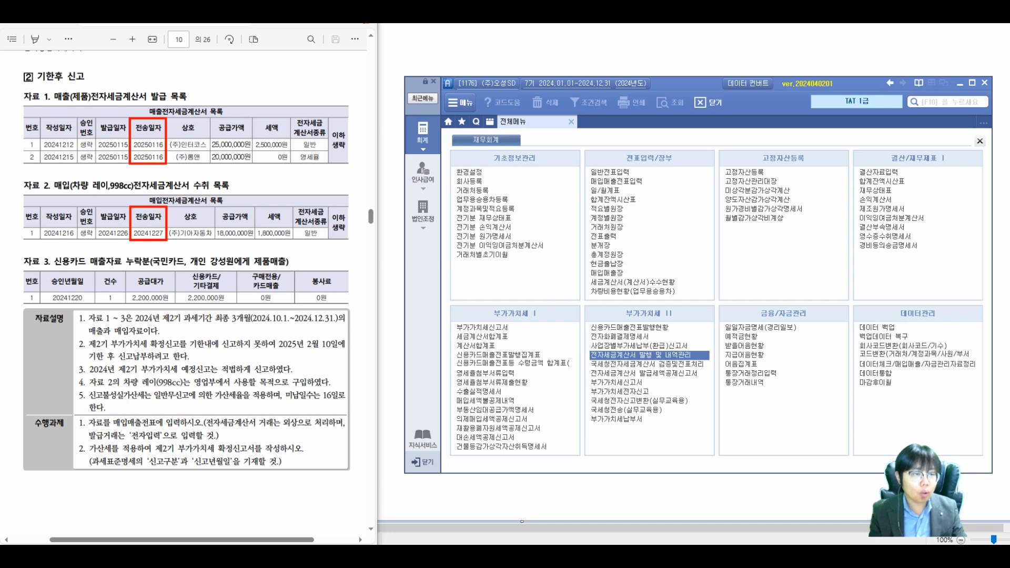
{"action": "mouse_move", "coordinate": [111, 113]}
{"action": "left_mouse_down"}
{"action": "mouse_move", "coordinate": [127, 90]}
{"action": "mouse_move", "coordinate": [147, 114]}
{"action": "left_mouse_up"}
{"action": "mouse_move", "coordinate": [101, 68]}
{"action": "left_mouse_down"}
{"action": "mouse_move", "coordinate": [113, 84]}
{"action": "mouse_move", "coordinate": [121, 60]}
{"action": "left_mouse_up"}
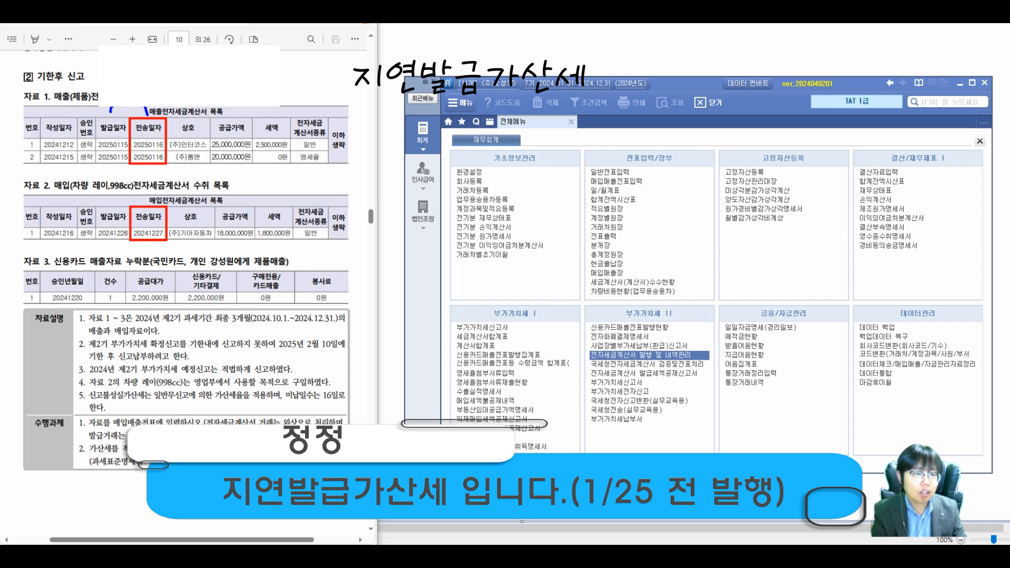
Handwrite a "영과불성실 가산세" penalty note beside the 자료 1 and 자료 2 tables
{"action": "mouse_move", "coordinate": [304, 165]}
{"action": "left_mouse_down"}
{"action": "mouse_move", "coordinate": [320, 181]}
{"action": "mouse_move", "coordinate": [343, 176]}
{"action": "left_mouse_up"}
{"action": "left_click_drag", "start_coordinate": [346, 174], "coordinate": [352, 177]}
{"action": "mouse_move", "coordinate": [353, 164]}
{"action": "left_mouse_down"}
{"action": "mouse_move", "coordinate": [354, 195]}
{"action": "mouse_move", "coordinate": [366, 189]}
{"action": "left_mouse_up"}
{"action": "left_click_drag", "start_coordinate": [368, 171], "coordinate": [368, 191]}
{"action": "mouse_move", "coordinate": [373, 168]}
{"action": "left_mouse_down"}
{"action": "mouse_move", "coordinate": [374, 198]}
{"action": "mouse_move", "coordinate": [378, 179]}
{"action": "left_mouse_up"}
{"action": "left_click_drag", "start_coordinate": [385, 161], "coordinate": [389, 177]}
{"action": "left_click_drag", "start_coordinate": [376, 183], "coordinate": [421, 184]}
{"action": "mouse_move", "coordinate": [350, 209]}
{"action": "left_mouse_down"}
{"action": "mouse_move", "coordinate": [363, 203]}
{"action": "mouse_move", "coordinate": [366, 223]}
{"action": "left_mouse_up"}
{"action": "mouse_move", "coordinate": [368, 205]}
{"action": "left_mouse_down"}
{"action": "mouse_move", "coordinate": [385, 223]}
{"action": "mouse_move", "coordinate": [392, 217]}
{"action": "left_mouse_up"}
{"action": "left_click_drag", "start_coordinate": [392, 205], "coordinate": [404, 230]}
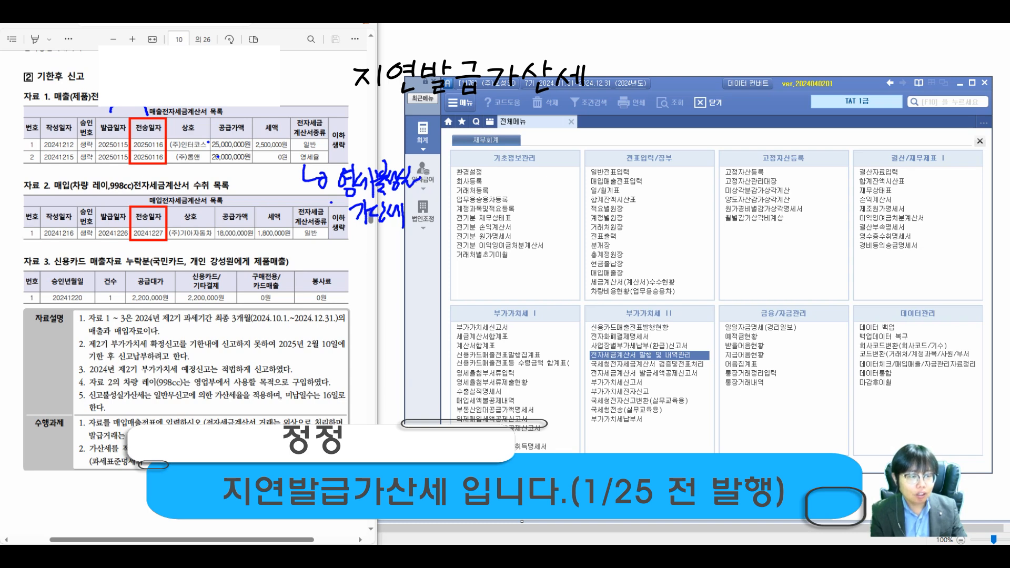
Handwrite the note "신, 납 불성실" below the exercise box and mark it with a circled asterisk
{"action": "mouse_move", "coordinate": [82, 459]}
{"action": "left_mouse_down"}
{"action": "mouse_move", "coordinate": [61, 477]}
{"action": "mouse_move", "coordinate": [82, 476]}
{"action": "left_mouse_up"}
{"action": "mouse_move", "coordinate": [81, 458]}
{"action": "left_mouse_down"}
{"action": "mouse_move", "coordinate": [82, 477]}
{"action": "mouse_move", "coordinate": [90, 471]}
{"action": "mouse_move", "coordinate": [83, 517]}
{"action": "mouse_move", "coordinate": [84, 506]}
{"action": "left_mouse_up"}
{"action": "left_click", "coordinate": [95, 487]}
{"action": "left_click_drag", "start_coordinate": [88, 502], "coordinate": [95, 529]}
{"action": "mouse_move", "coordinate": [87, 469]}
{"action": "left_mouse_down"}
{"action": "mouse_move", "coordinate": [99, 493]}
{"action": "mouse_move", "coordinate": [109, 478]}
{"action": "mouse_move", "coordinate": [113, 493]}
{"action": "mouse_move", "coordinate": [124, 489]}
{"action": "left_mouse_up"}
{"action": "left_click_drag", "start_coordinate": [112, 483], "coordinate": [124, 479]}
{"action": "left_click_drag", "start_coordinate": [107, 497], "coordinate": [130, 483]}
{"action": "mouse_move", "coordinate": [111, 500]}
{"action": "left_mouse_down"}
{"action": "mouse_move", "coordinate": [127, 509]}
{"action": "mouse_move", "coordinate": [128, 495]}
{"action": "left_mouse_up"}
{"action": "left_click_drag", "start_coordinate": [133, 483], "coordinate": [139, 489]}
{"action": "left_click_drag", "start_coordinate": [140, 476], "coordinate": [140, 506]}
{"action": "left_click_drag", "start_coordinate": [138, 496], "coordinate": [148, 489]}
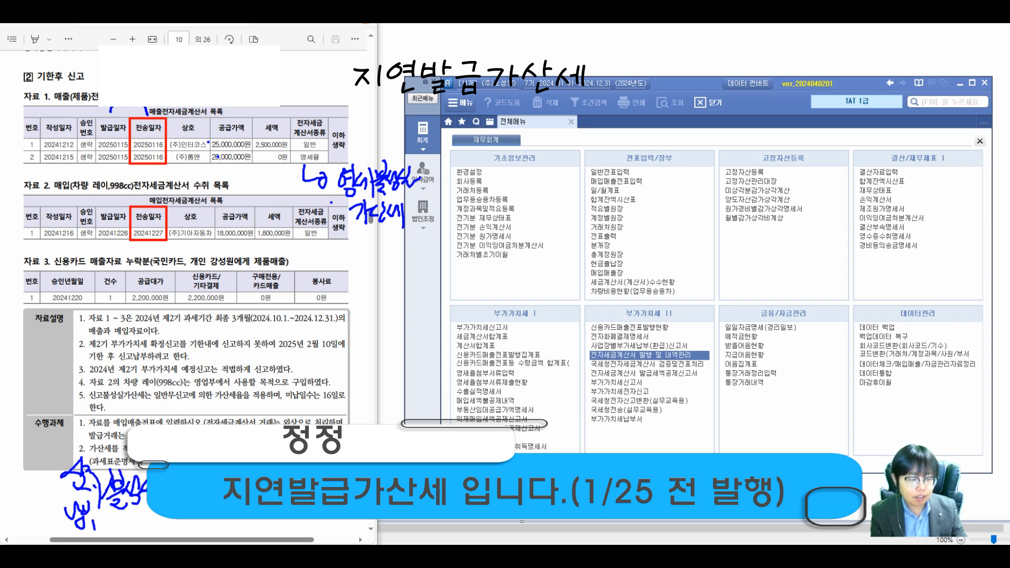
{"action": "left_click_drag", "start_coordinate": [35, 473], "coordinate": [54, 471]}
{"action": "mouse_move", "coordinate": [50, 460]}
{"action": "left_mouse_down"}
{"action": "mouse_move", "coordinate": [44, 480]}
{"action": "mouse_move", "coordinate": [58, 475]}
{"action": "left_mouse_up"}
{"action": "left_click_drag", "start_coordinate": [43, 460], "coordinate": [57, 486]}
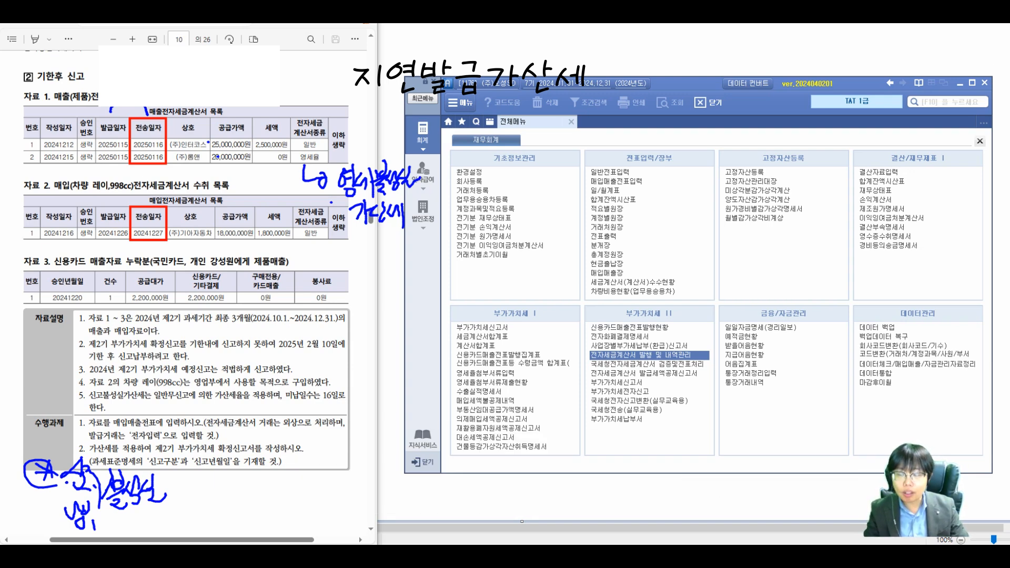
Open 매입매출전표입력 for December 12, 2024 and start a taxable sale entry of type 11 (과세)
{"action": "left_click", "coordinate": [610, 181]}
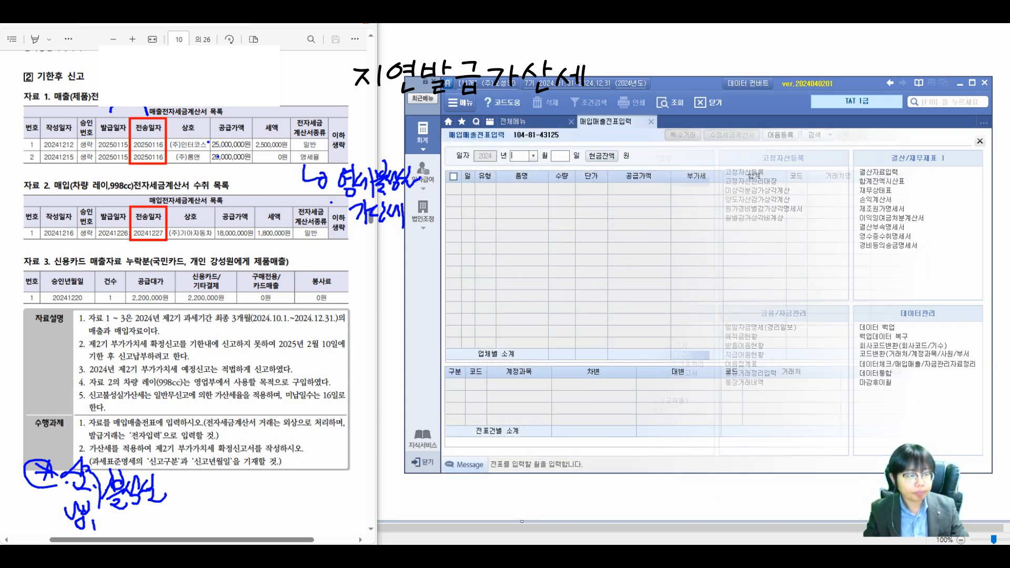
{"action": "type", "text": "12"}
{"action": "key", "text": "Return"}
{"action": "type", "text": "12"}
{"action": "key", "text": "Return"}
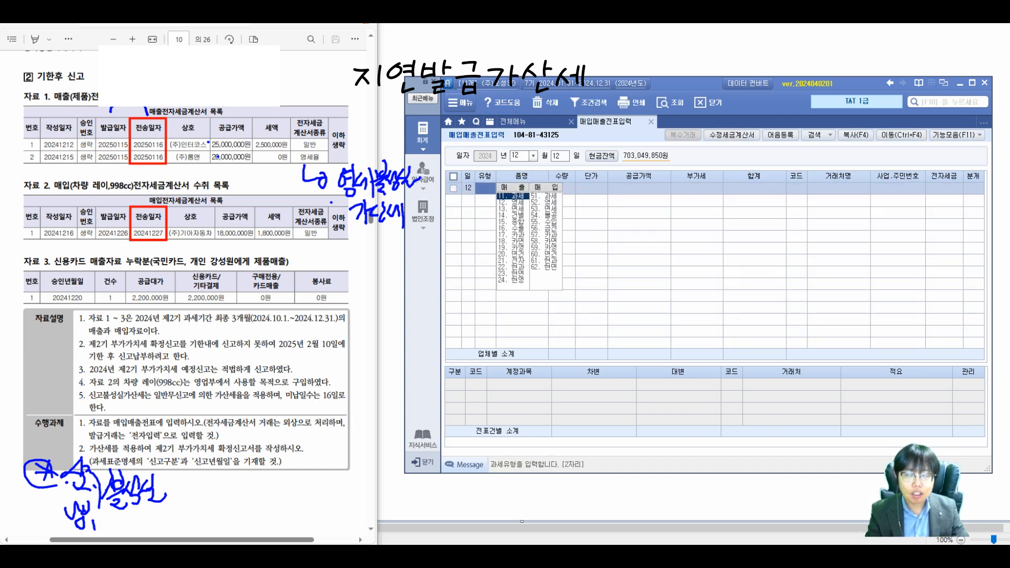
{"action": "type", "text": "11"}
{"action": "key", "text": "Return"}
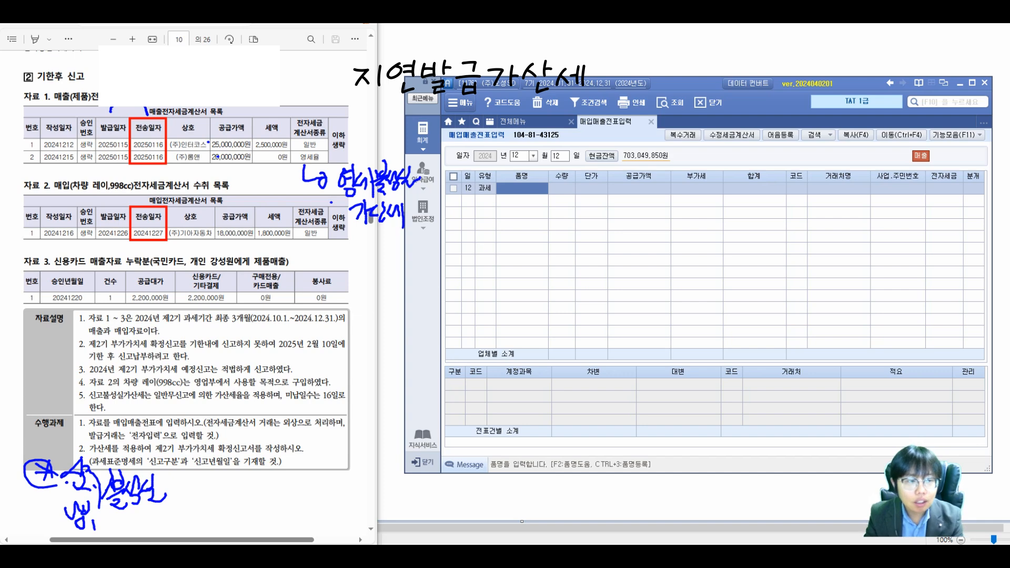
Enter item 2-2 with a supply amount of 25,000,000 for the December 12 sale
{"action": "type", "text": "2-2"}
{"action": "key", "text": "Return"}
{"action": "key", "text": "Return"}
{"action": "key", "text": "Return"}
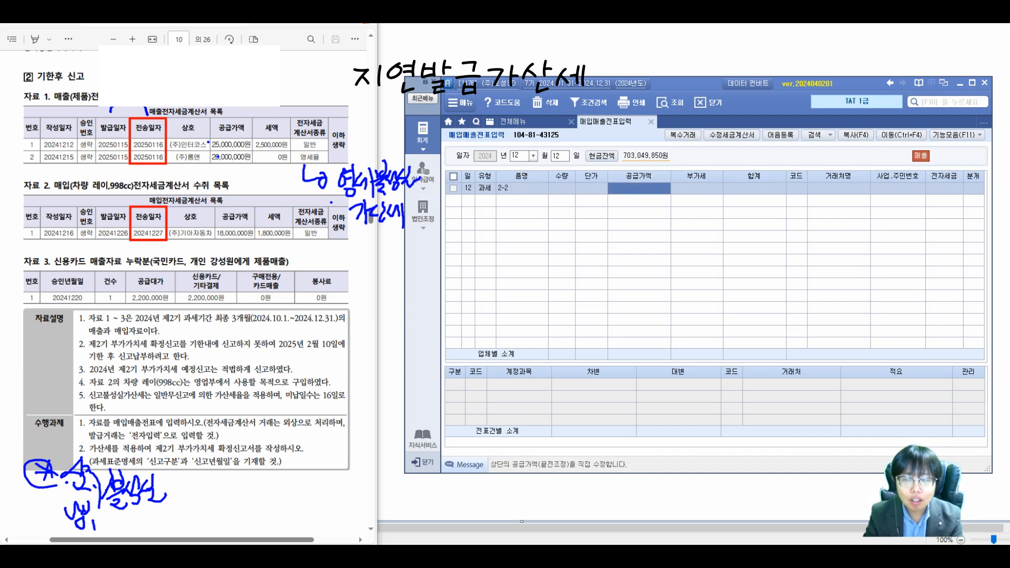
{"action": "type", "text": "25000000"}
{"action": "key", "text": "Return"}
{"action": "key", "text": "Return"}
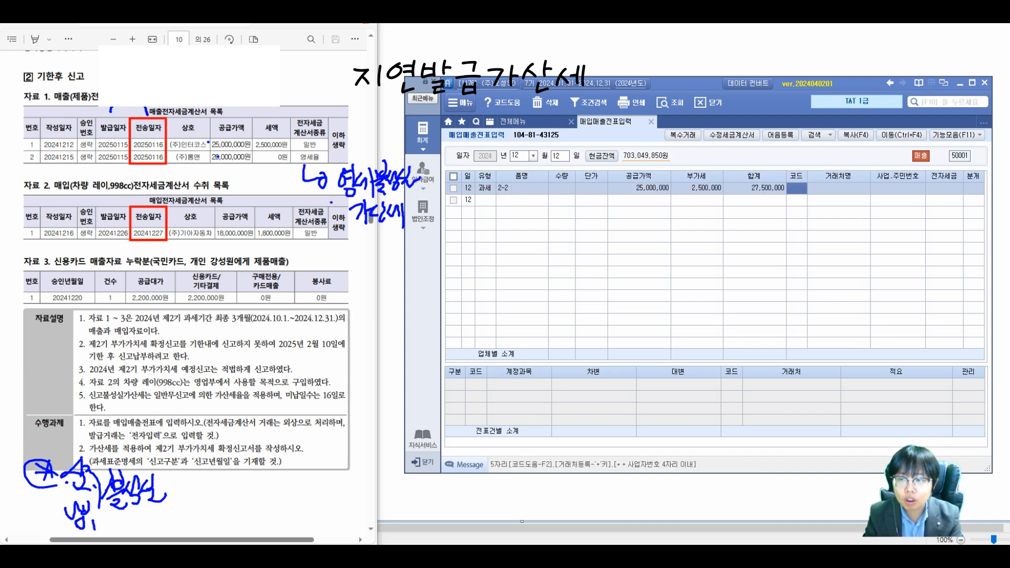
Assign the customer (주)인터코스 to the taxable sale, with 전자입력 and credit (외상) journalizing
{"action": "key", "text": "F2"}
{"action": "type", "text": "인터코스"}
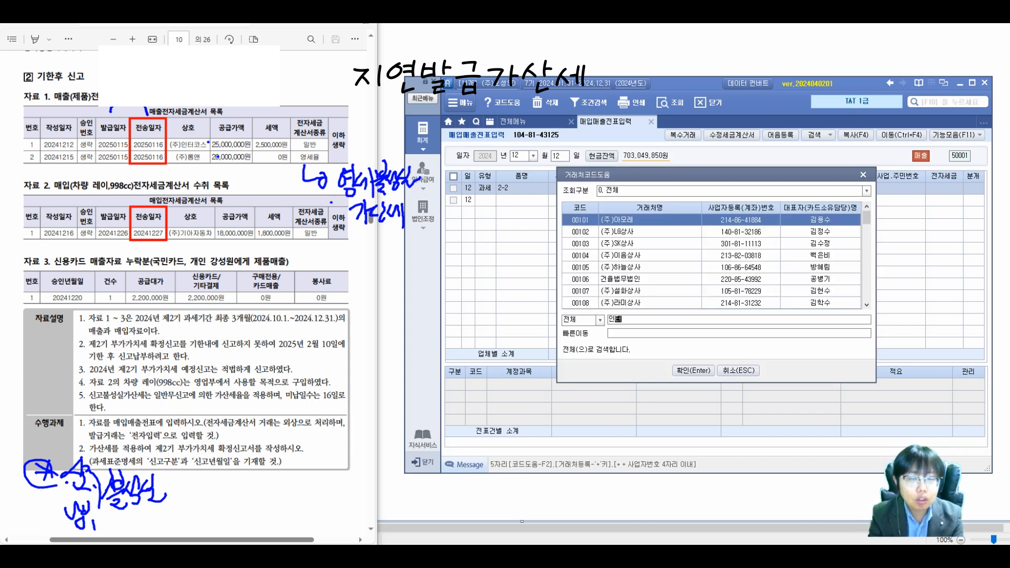
{"action": "key", "text": "Return"}
{"action": "key", "text": "Return"}
{"action": "type", "text": "1"}
{"action": "key", "text": "Return"}
{"action": "type", "text": "2"}
{"action": "key", "text": "Return"}
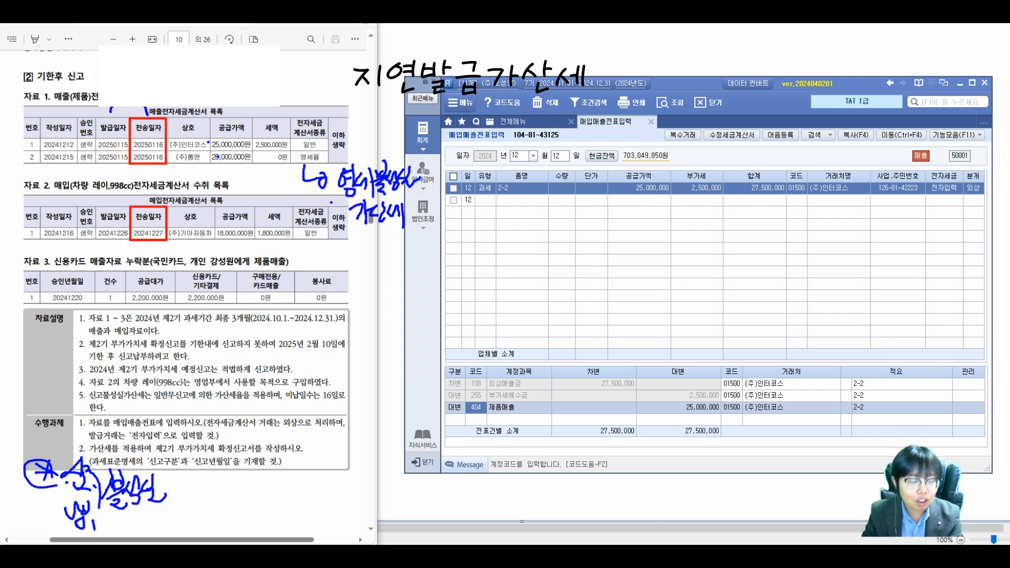
Add a zero-rated sale row of type 12 (영세) with item 2-2 and a supply amount of 20,000,000
{"action": "left_click", "coordinate": [484, 200]}
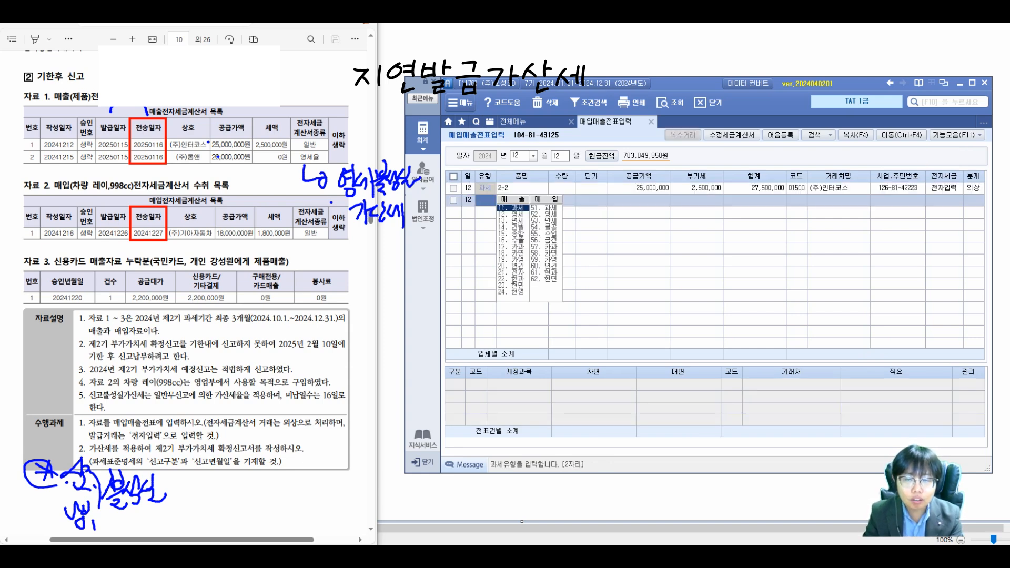
{"action": "type", "text": "122-2"}
{"action": "key", "text": "Return"}
{"action": "key", "text": "Return"}
{"action": "key", "text": "Return"}
{"action": "type", "text": "20000000"}
{"action": "key", "text": "Return"}
Look up and assign the customer (주)롬앤 to the zero-rated sale row
{"action": "key", "text": "F2"}
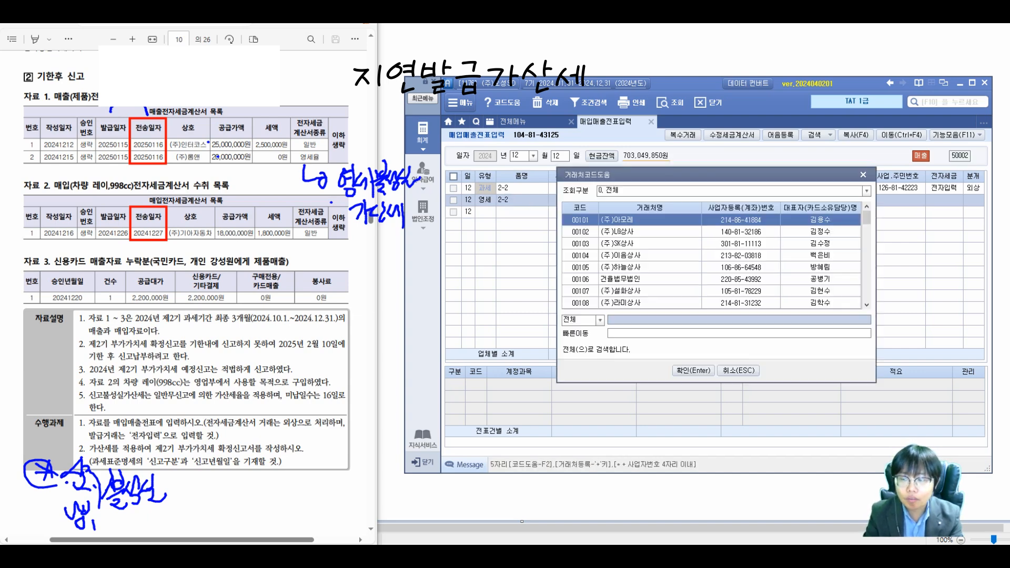
{"action": "key", "text": "Return"}
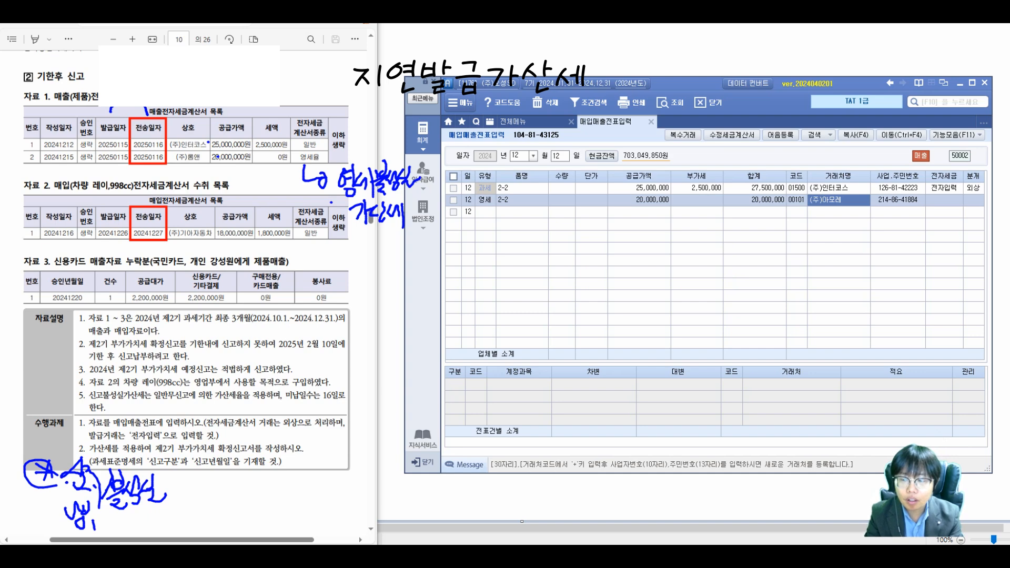
{"action": "key", "text": "Left"}
{"action": "key", "text": "F2"}
{"action": "type", "text": "롬"}
{"action": "key", "text": "Return"}
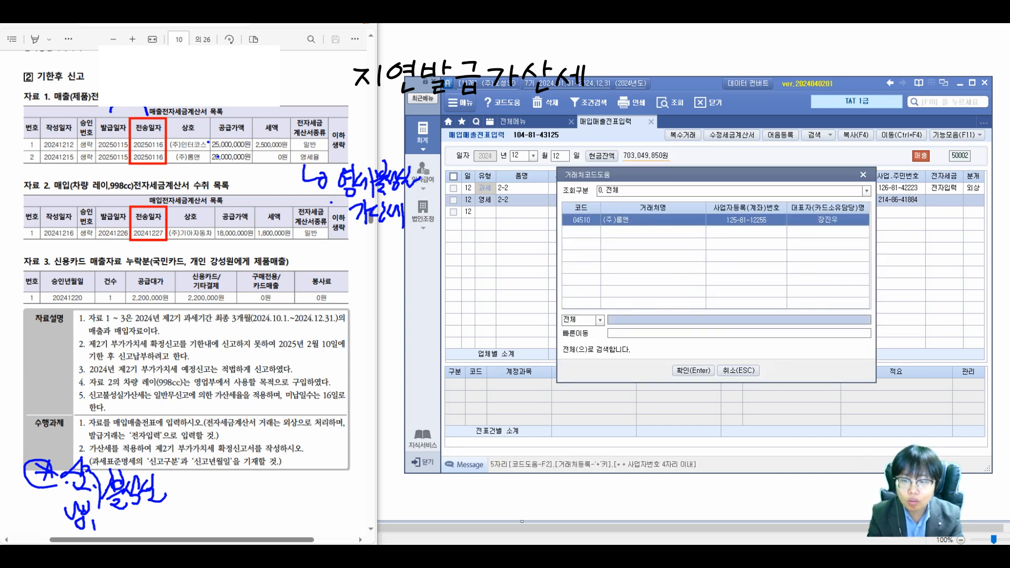
{"action": "key", "text": "Return"}
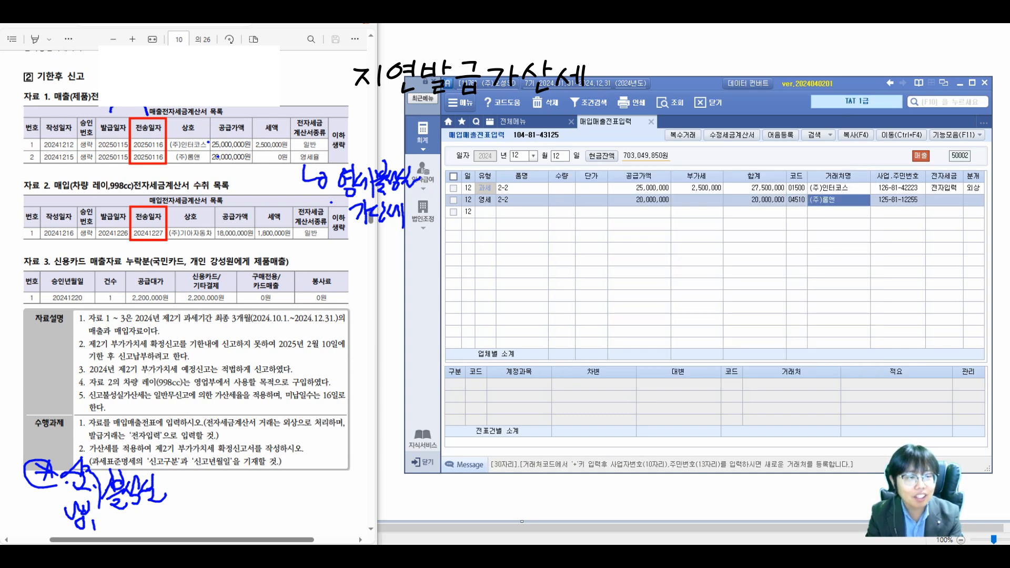
Set the (주)롬앤 sale to 전자입력 and journalize it as credit (외상)
{"action": "key", "text": "1"}
{"action": "key", "text": "Return"}
{"action": "key", "text": "2"}
{"action": "key", "text": "Return"}
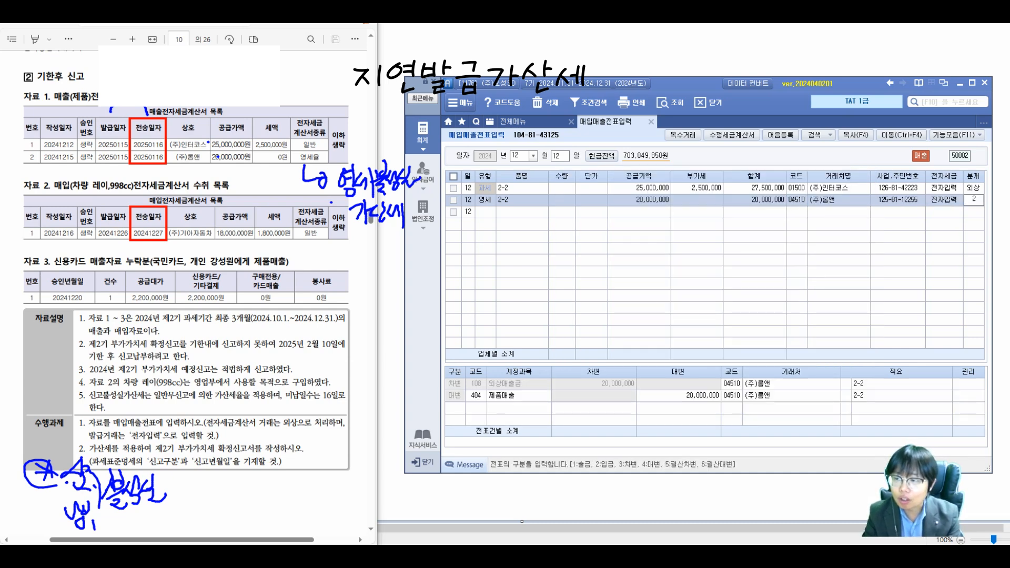
{"action": "key", "text": "Return"}
{"action": "key", "text": "Return"}
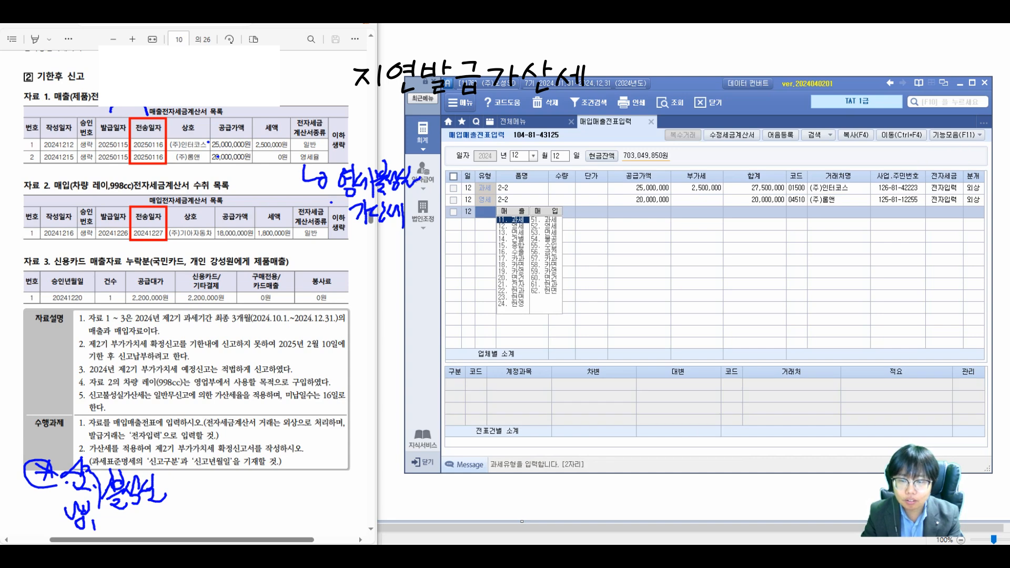
Move the (주)롬앤 zero-rated sale voucher to December 15 and display that day's entries
{"action": "left_click", "coordinate": [639, 200]}
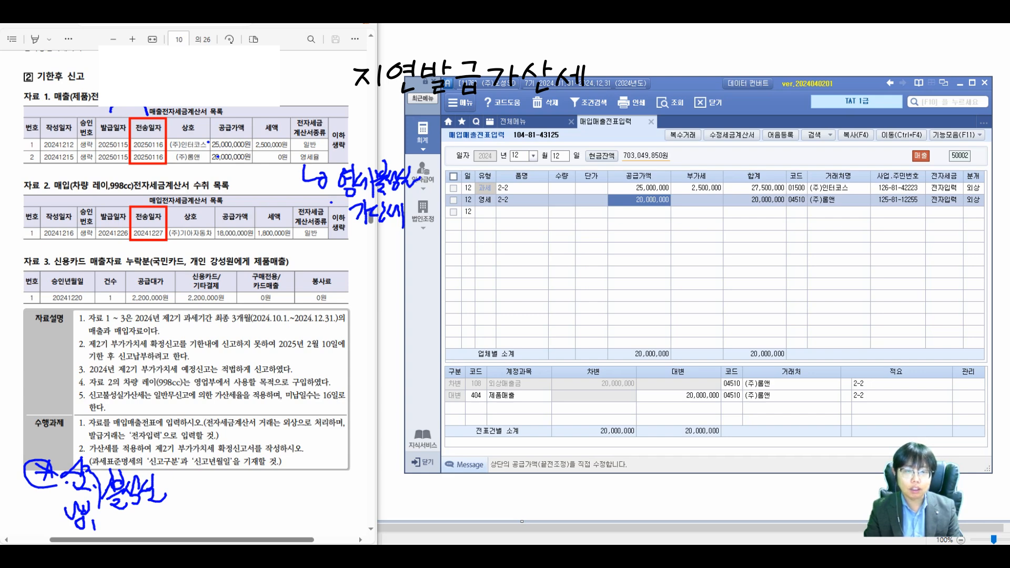
{"action": "left_click", "coordinate": [453, 200]}
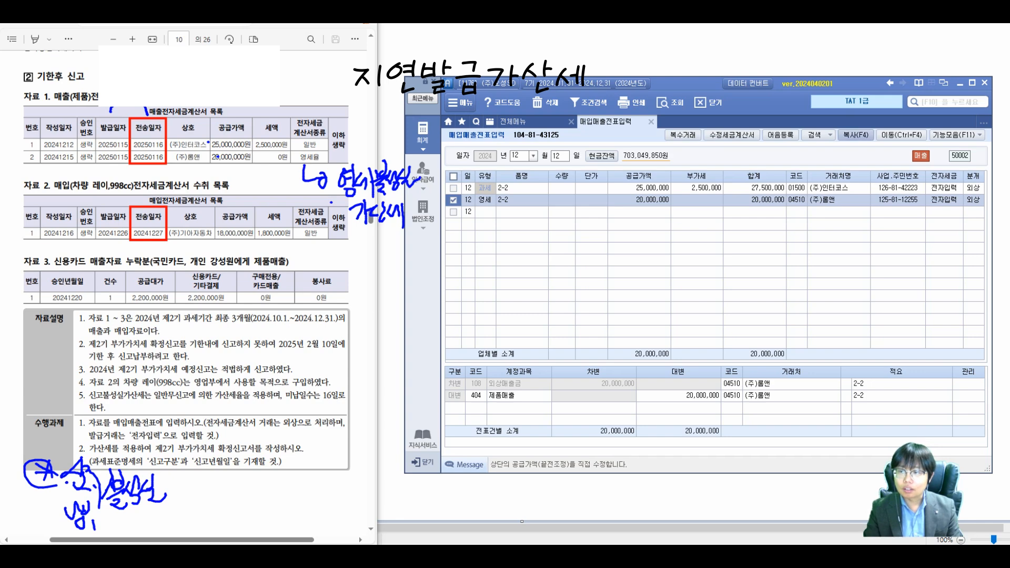
{"action": "left_click", "coordinate": [901, 135]}
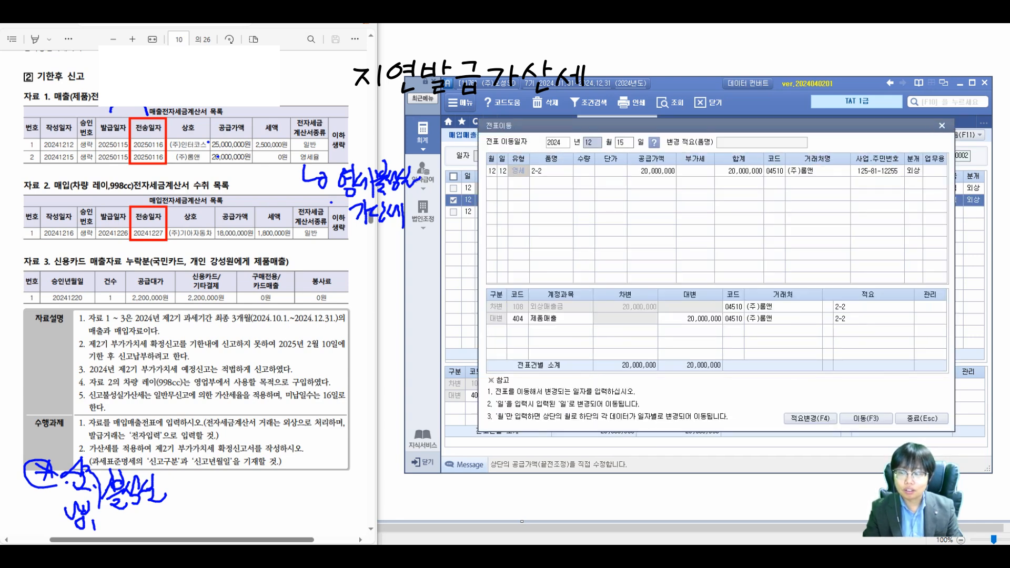
{"action": "left_click", "coordinate": [849, 418]}
{"action": "key", "text": "Return"}
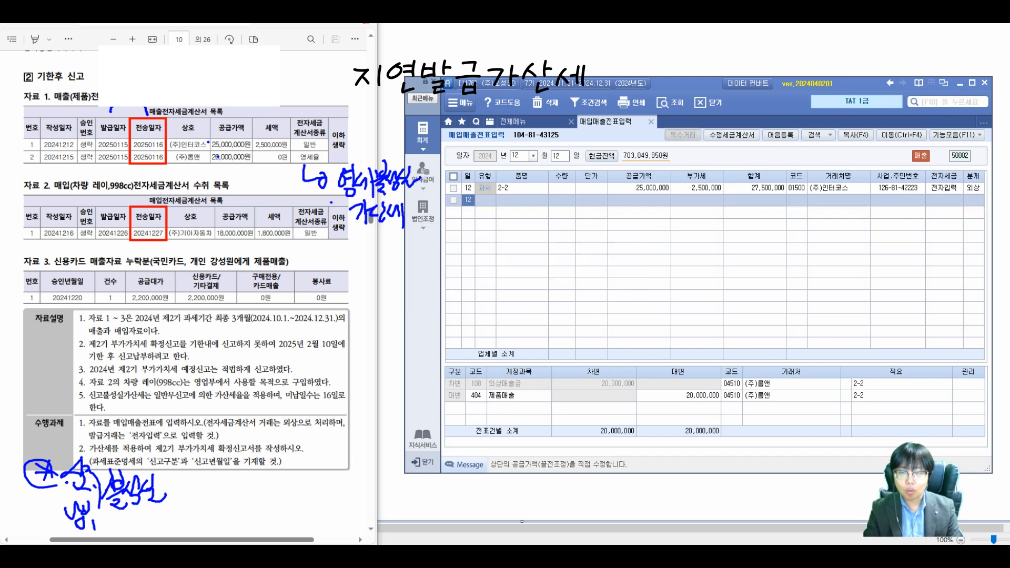
{"action": "type", "text": "15"}
{"action": "key", "text": "Return"}
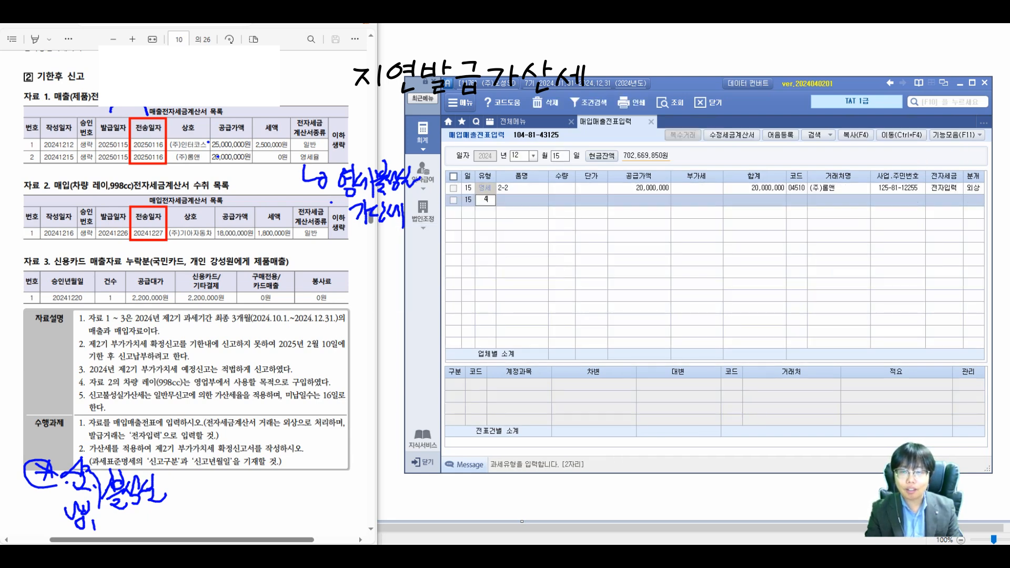
Leave the December 15 voucher list and display the voucher entries for December 16
{"action": "type", "text": "4"}
{"action": "key", "text": "Escape"}
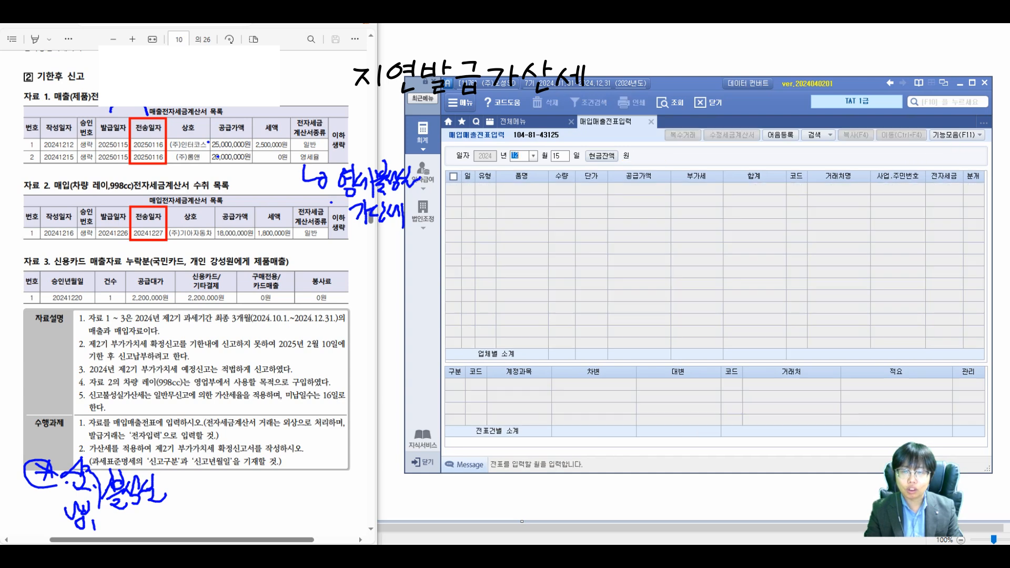
{"action": "key", "text": "Return"}
{"action": "type", "text": "16"}
{"action": "key", "text": "Return"}
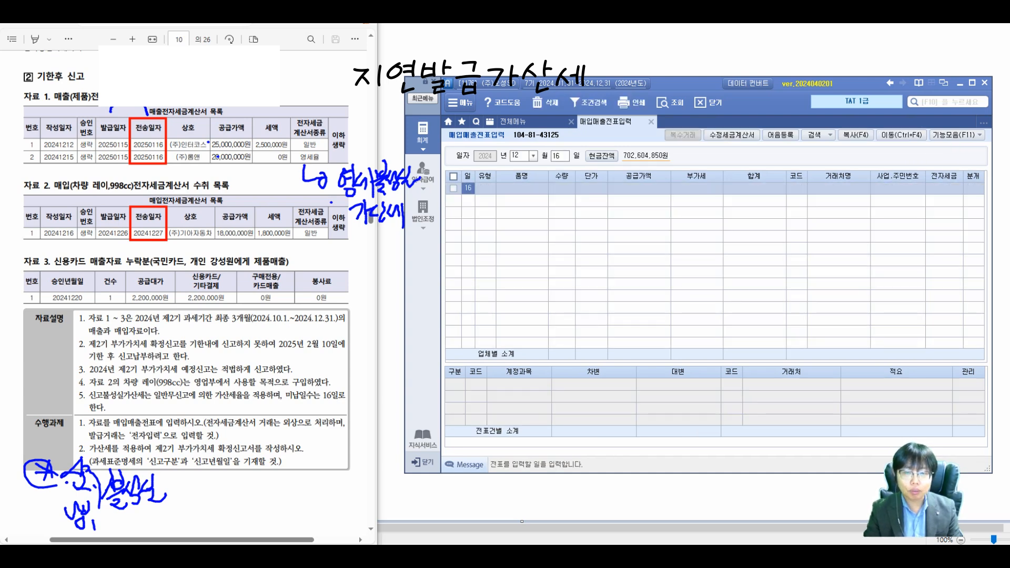
Add a taxable purchase row of type 51 (과세) with item 2-2 and a supply amount of 18,000,000
{"action": "key", "text": "Return"}
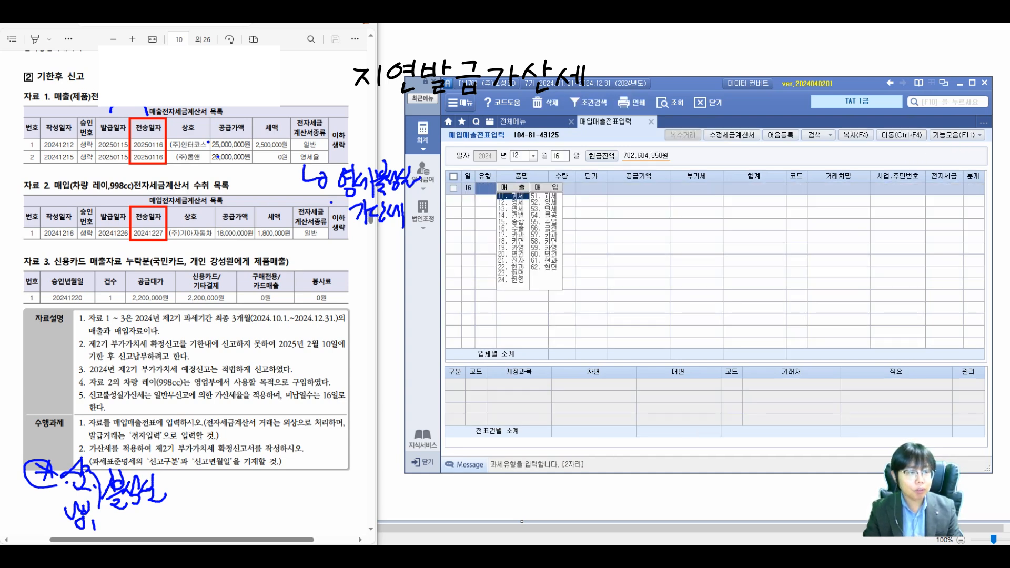
{"action": "type", "text": "51"}
{"action": "key", "text": "Return"}
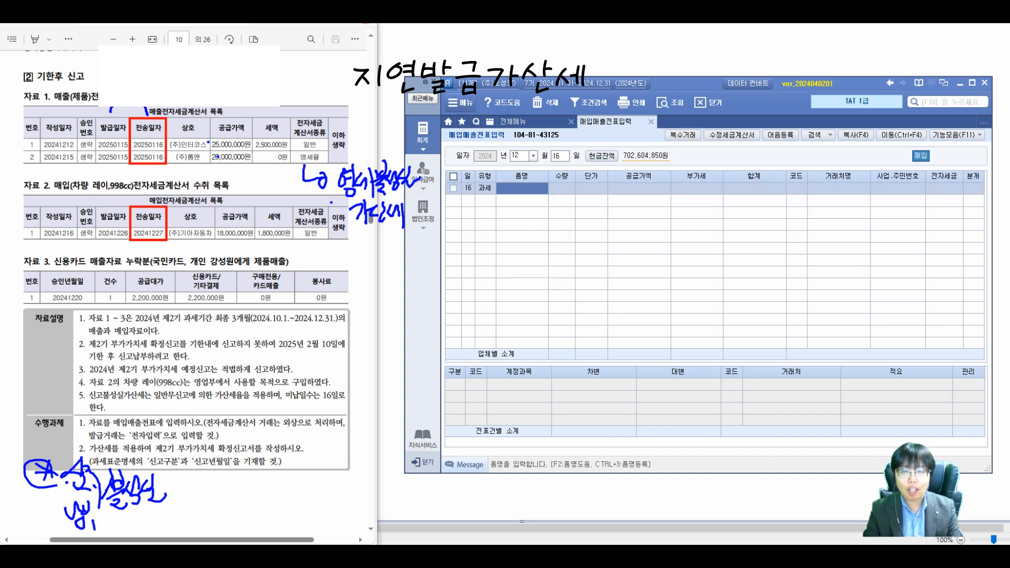
{"action": "type", "text": "2-2"}
{"action": "type", "text": "18000000"}
{"action": "key", "text": "Return"}
{"action": "key", "text": "Return"}
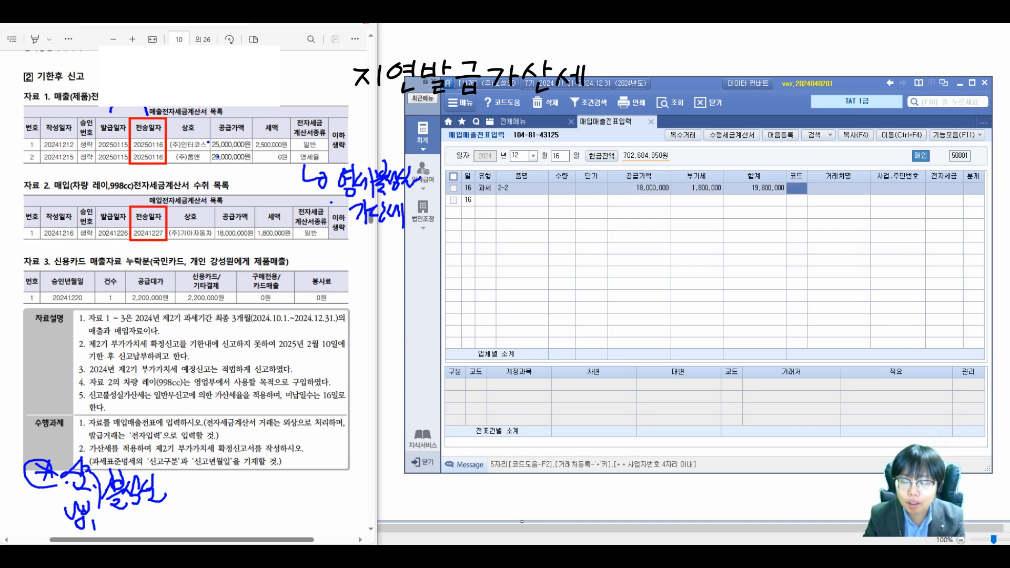
Look up and assign the supplier (주)기아자동차 to the December 16 purchase row
{"action": "key", "text": "F2"}
{"action": "type", "text": "기아자"}
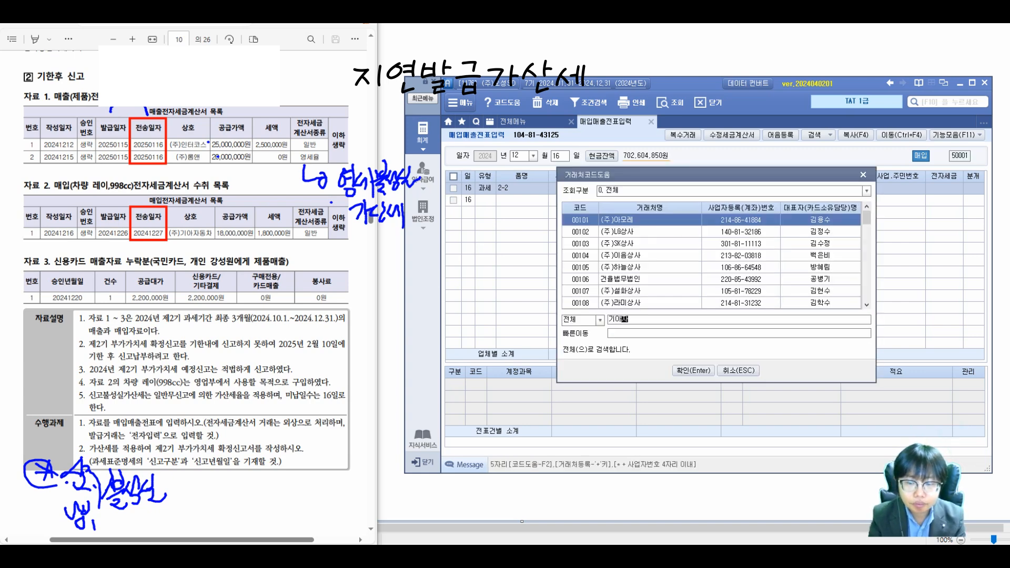
{"action": "type", "text": "더ㅗㅇ"}
{"action": "key", "text": "Return"}
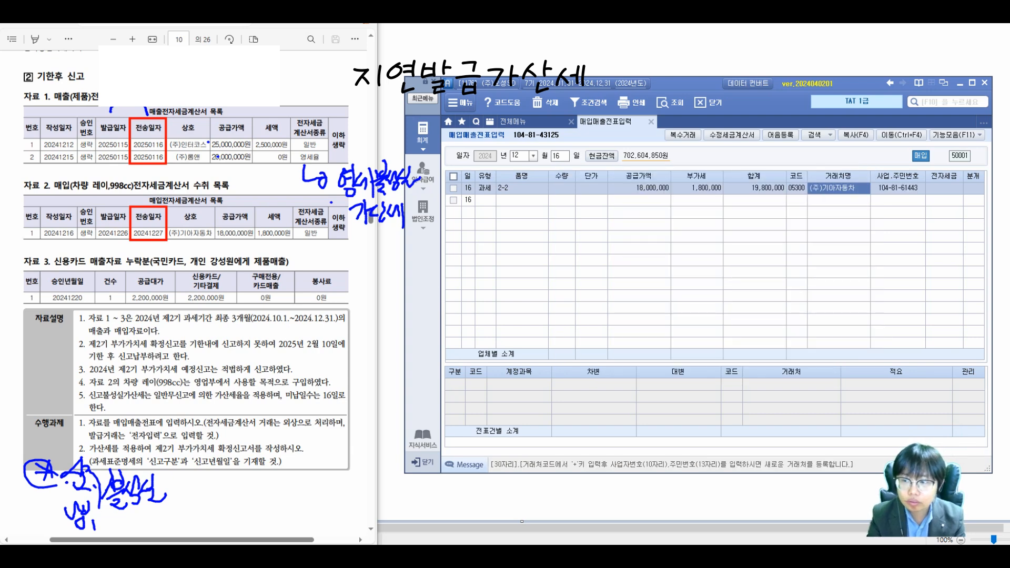
Set the (주)기아자동차 purchase to 전자입력 and journalize it as mixed (혼합)
{"action": "type", "text": "1"}
{"action": "key", "text": "Return"}
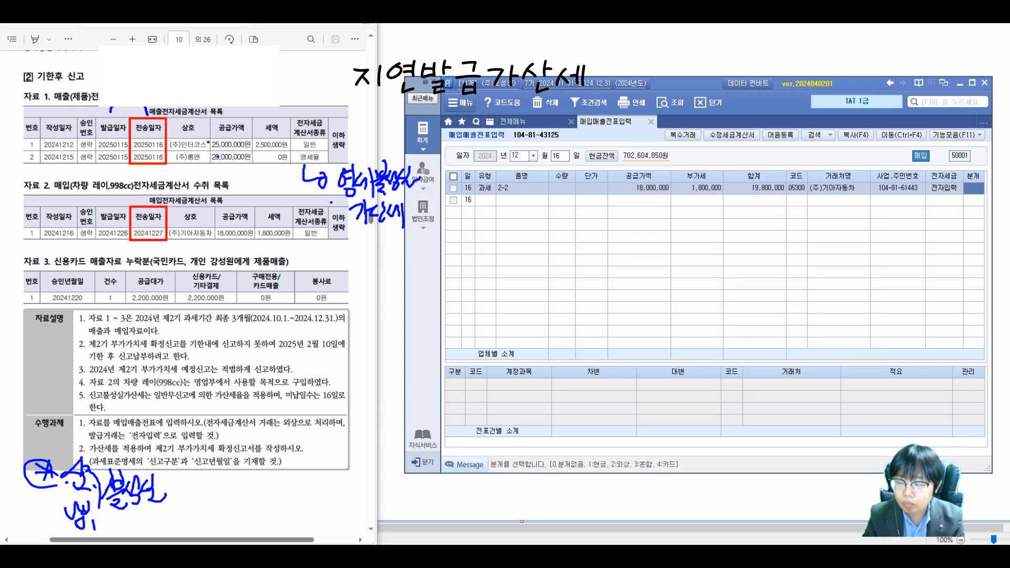
{"action": "type", "text": "3"}
{"action": "key", "text": "Return"}
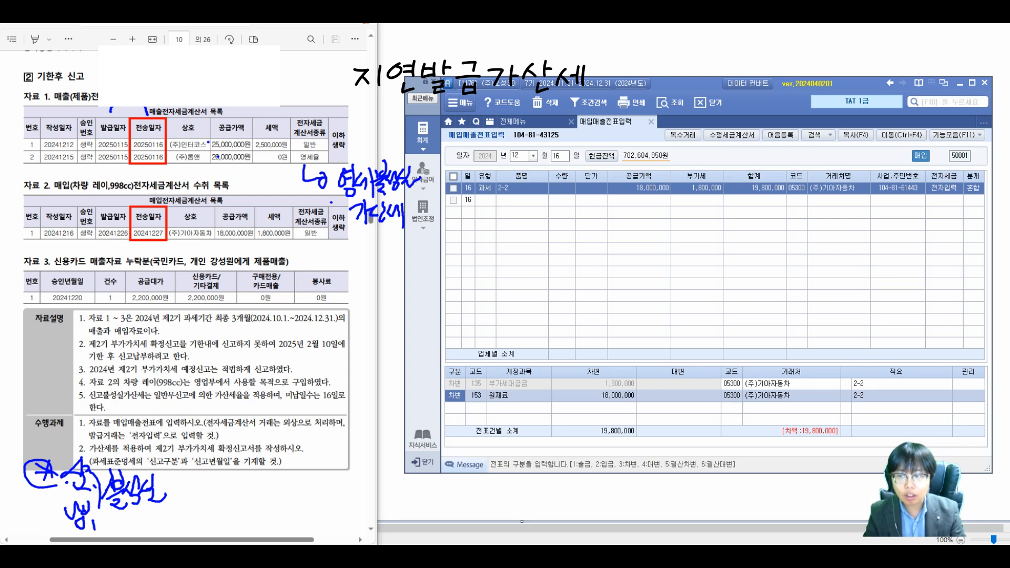
Change the debit account of the purchase's 18,000,000 journal line to 208 차량운반구
{"action": "key", "text": "Return"}
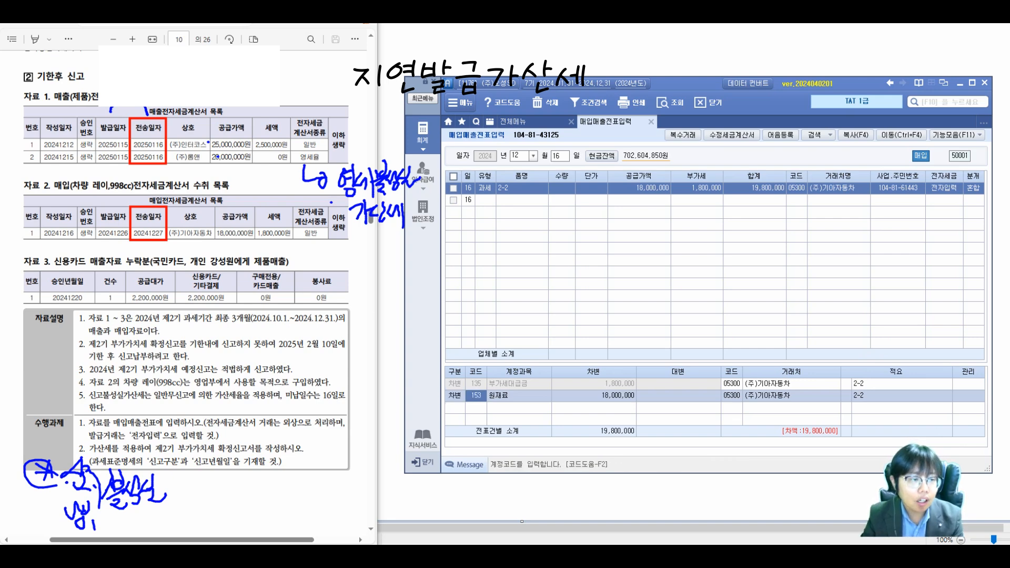
{"action": "type", "text": "208"}
{"action": "key", "text": "Return"}
Add a credit line with account 253 미지급금 for 19,800,000 to the (주)기아자동차 purchase voucher
{"action": "key", "text": "Down"}
{"action": "type", "text": "4"}
{"action": "key", "text": "Return"}
{"action": "type", "text": "25"}
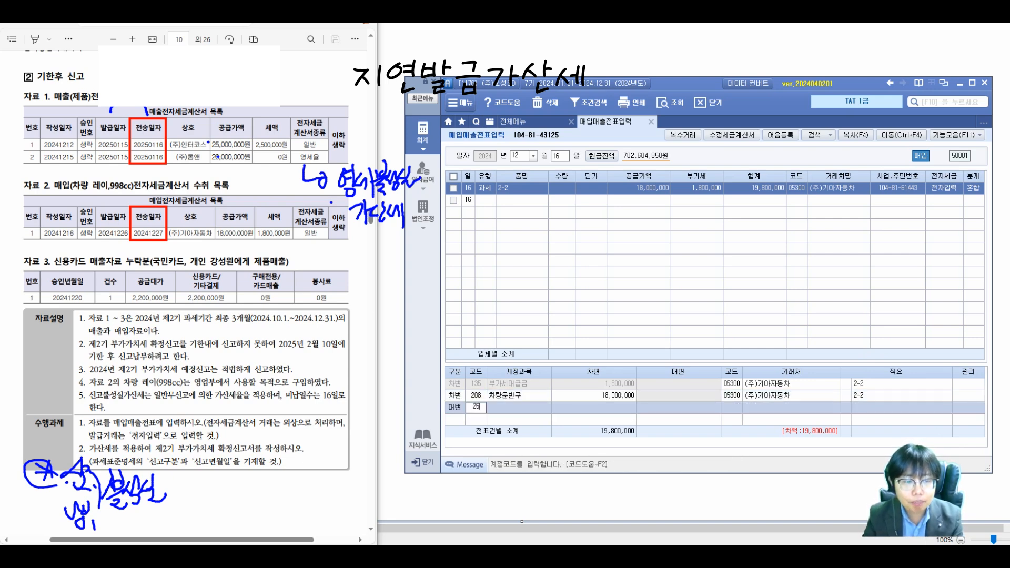
{"action": "type", "text": "3"}
{"action": "key", "text": "Return"}
{"action": "type", "text": "19,800,"}
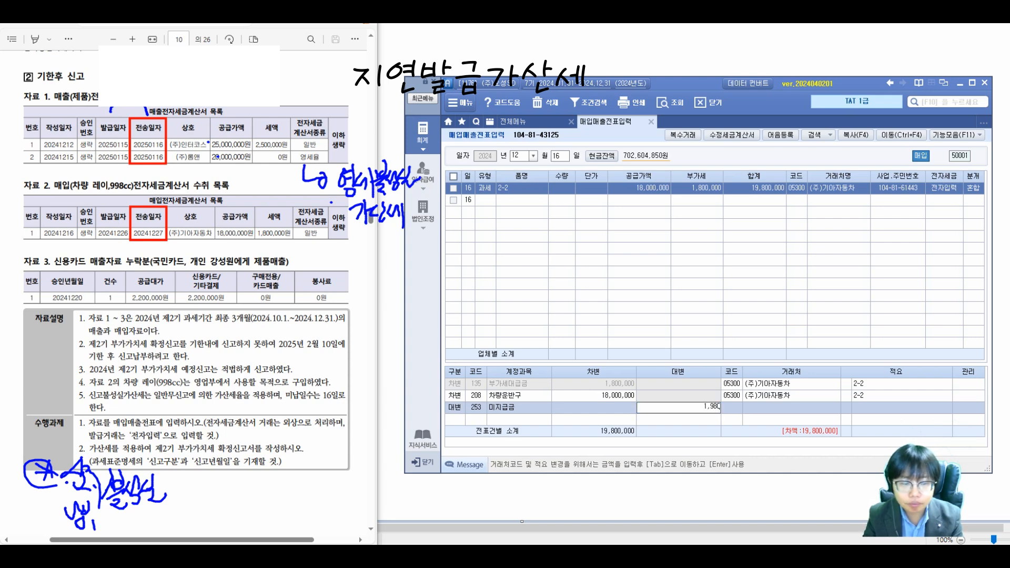
{"action": "type", "text": "000"}
{"action": "key", "text": "Return"}
{"action": "left_click", "coordinate": [639, 188]}
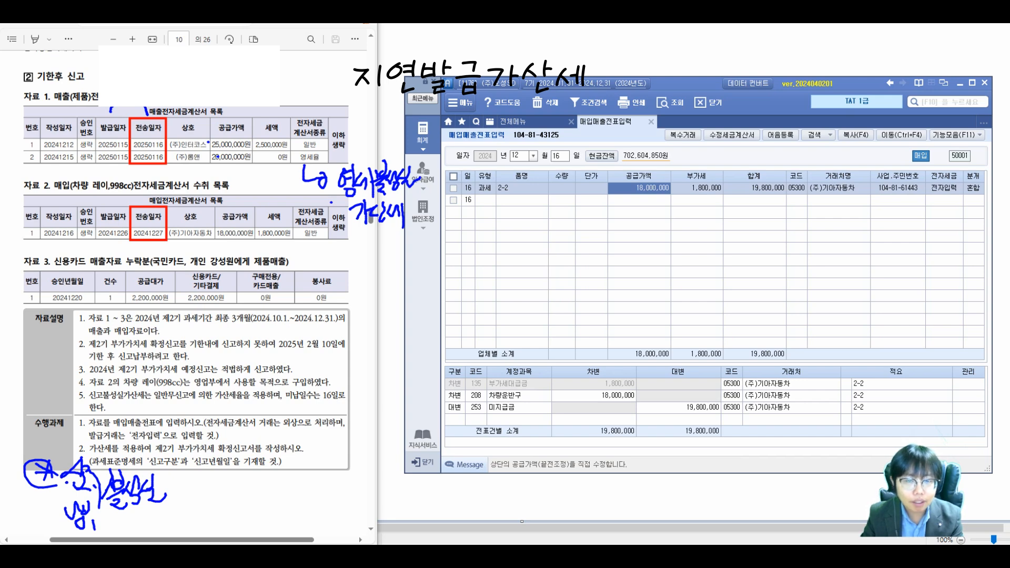
Start a December 20 card sale row of type 17 (카과) with 99700 국민카드 as the card company
{"action": "key", "text": "Escape"}
{"action": "type", "text": "1220"}
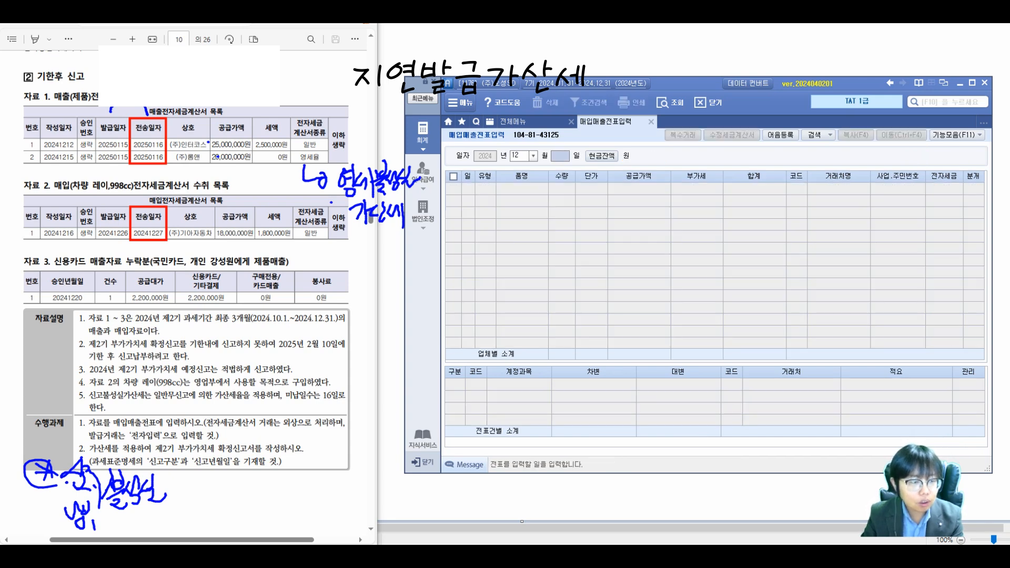
{"action": "type", "text": "57"}
{"action": "key", "text": "Escape"}
{"action": "key", "text": "Left"}
{"action": "type", "text": "17"}
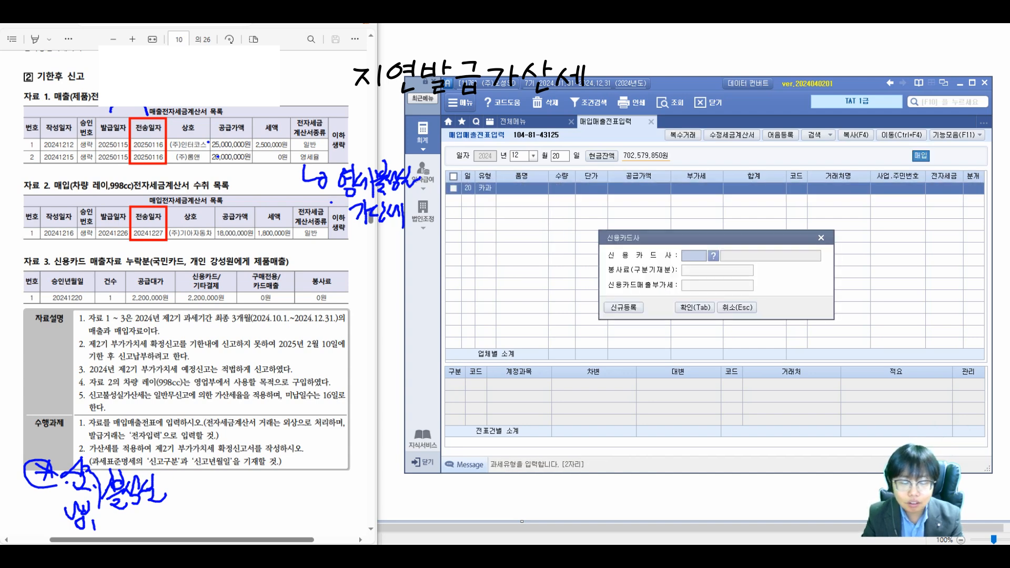
{"action": "key", "text": "F2"}
{"action": "key", "text": "Return"}
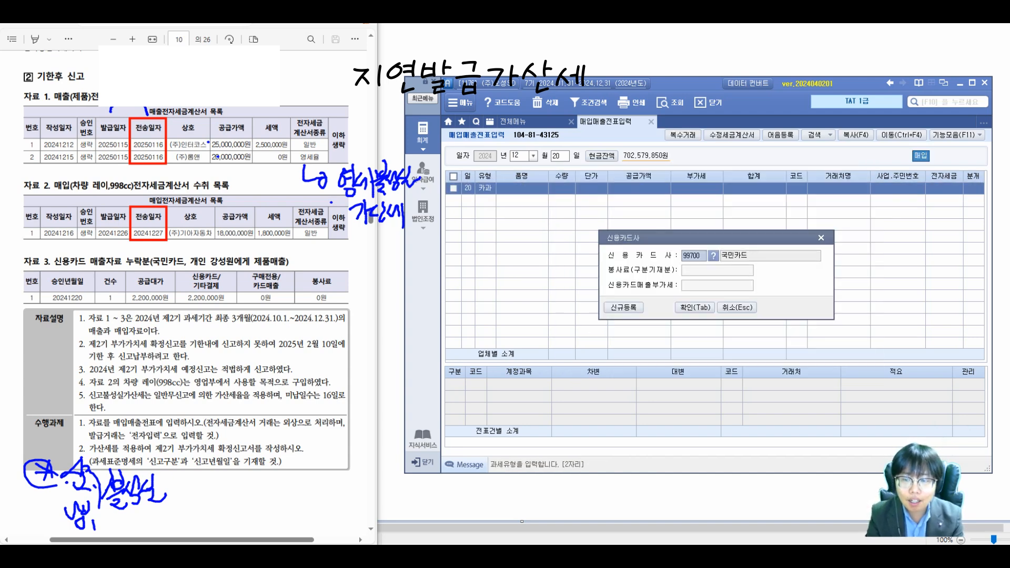
{"action": "key", "text": "Tab"}
Enter item 2-2 and the VAT-inclusive amount of 2,200,000 on the card sale row
{"action": "type", "text": "2-2"}
{"action": "key", "text": "Return"}
{"action": "key", "text": "Return"}
{"action": "key", "text": "Return"}
{"action": "type", "text": "2200000"}
{"action": "key", "text": "Return"}
{"action": "key", "text": "Return"}
Assign the individual customer named in the exercise to the card sale and journalize it as credit (외상)
{"action": "key", "text": "F2"}
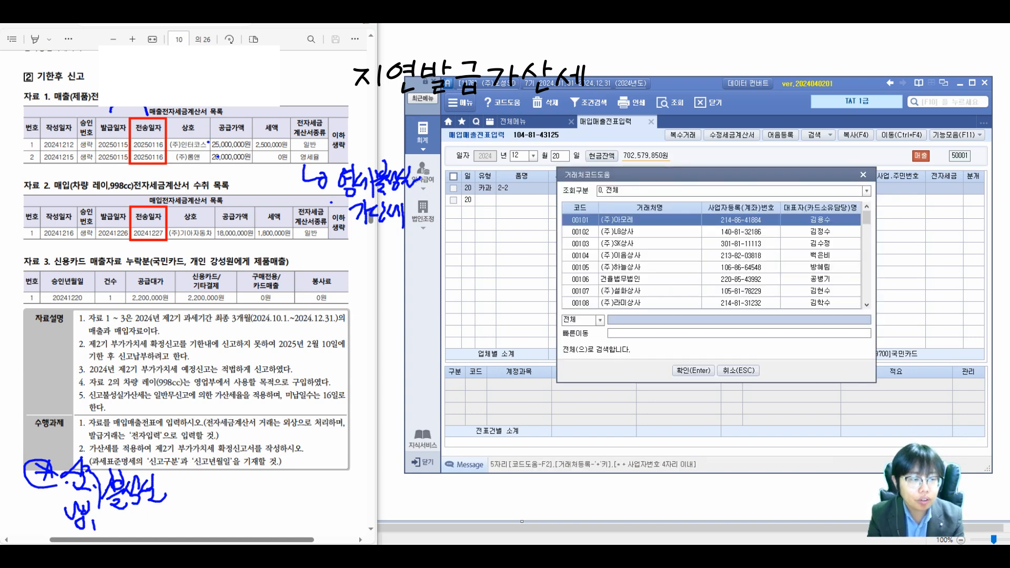
{"action": "type", "text": "강성원"}
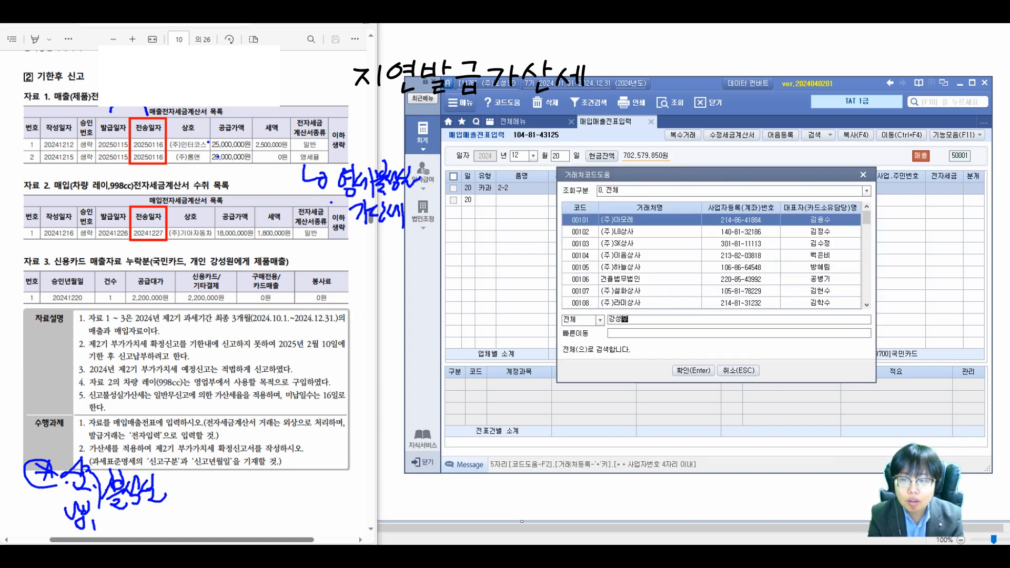
{"action": "key", "text": "Return"}
{"action": "key", "text": "Return"}
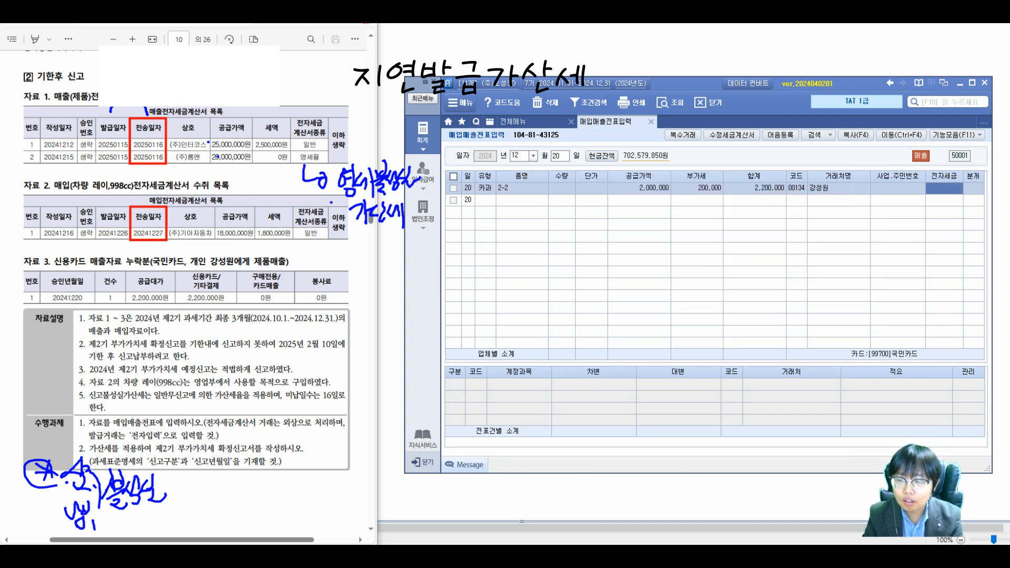
{"action": "key", "text": "Return"}
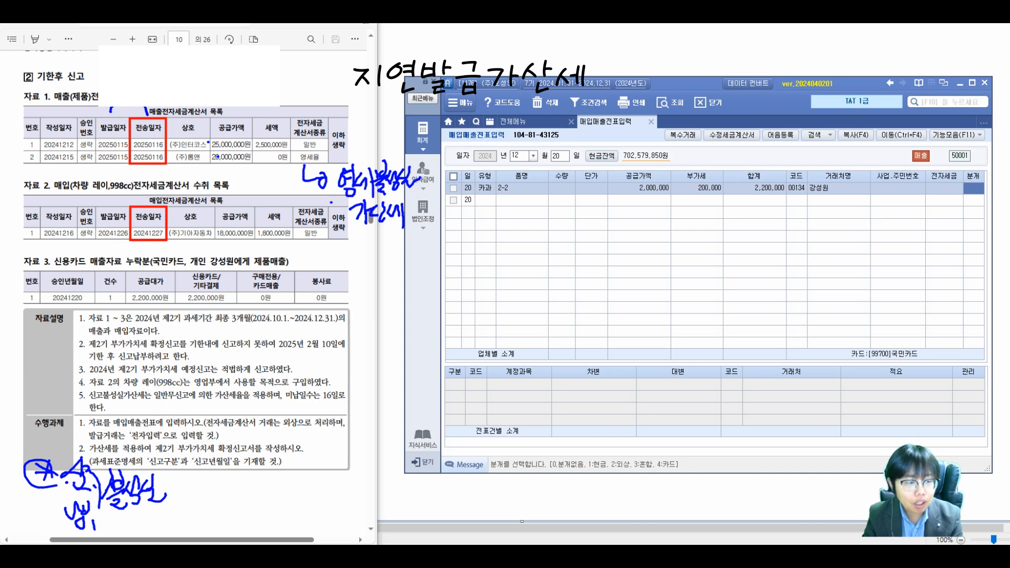
{"action": "type", "text": "2"}
{"action": "key", "text": "Return"}
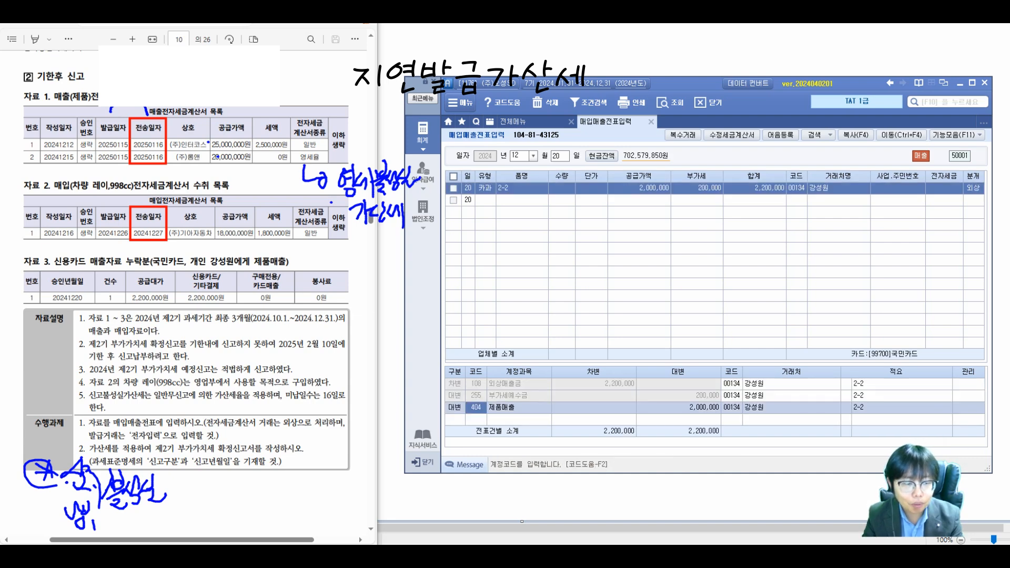
Change the counterparty of the card sale's 외상매출금 line to 국민카드 and complete the voucher
{"action": "key", "text": "Return"}
{"action": "key", "text": "Right"}
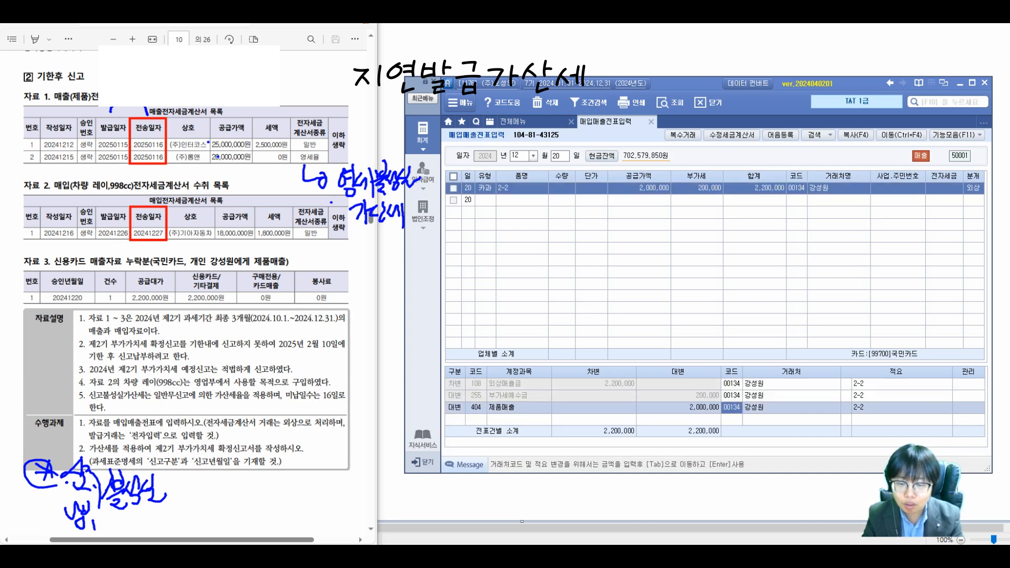
{"action": "key", "text": "Up"}
{"action": "key", "text": "Up"}
{"action": "key", "text": "F2"}
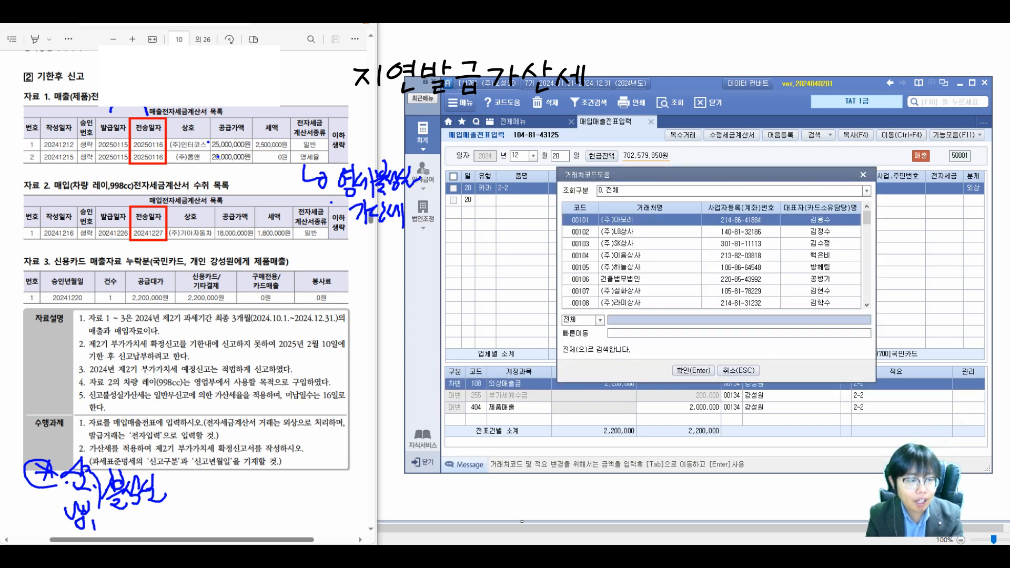
{"action": "type", "text": "국민ㅋㅏ드"}
{"action": "key", "text": "Return"}
{"action": "key", "text": "Return"}
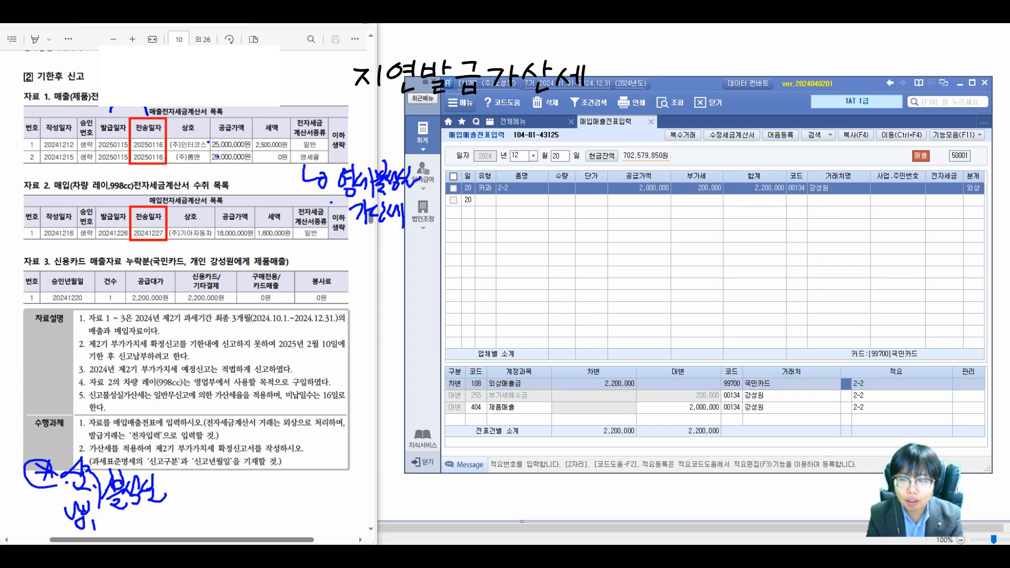
{"action": "key", "text": "Return"}
{"action": "key", "text": "Return"}
{"action": "key", "text": "Return"}
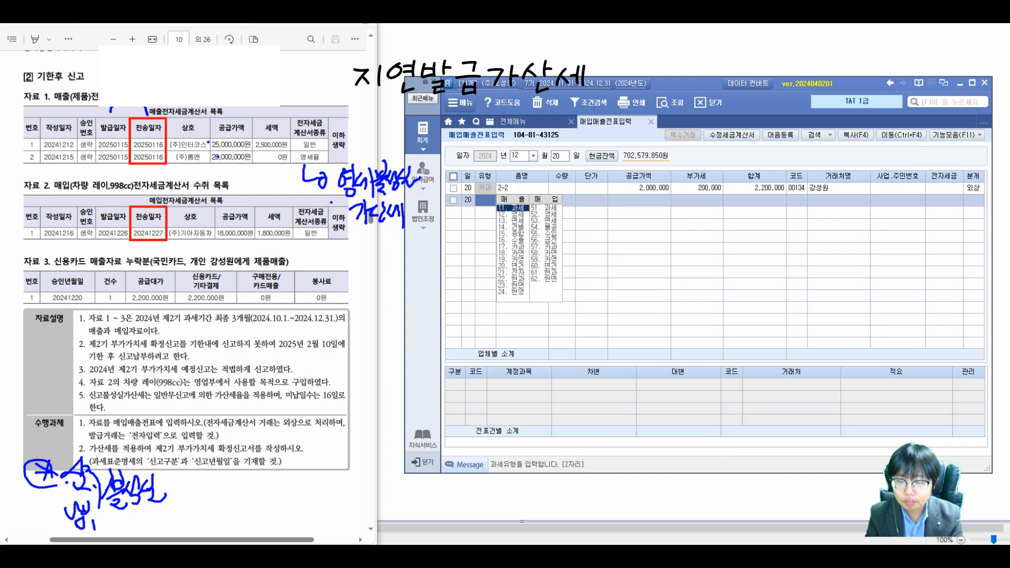
{"action": "left_click", "coordinate": [639, 187]}
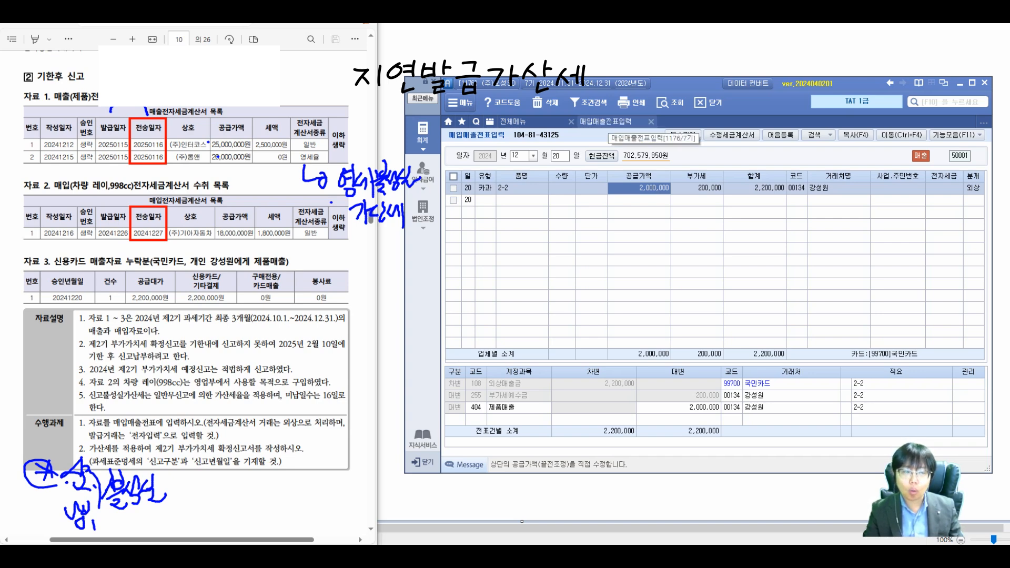
Close the voucher entry screen and load the 부가가치세신고서 for October 1 to December 31, 2024 as 정기신고
{"action": "right_click", "coordinate": [581, 125]}
{"action": "left_click", "coordinate": [607, 147]}
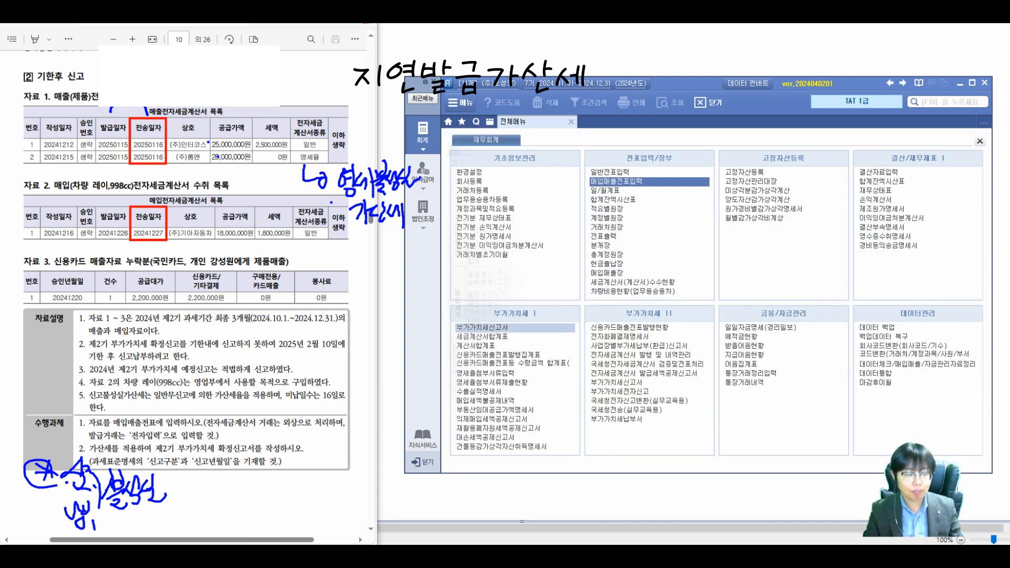
{"action": "left_click", "coordinate": [481, 327]}
{"action": "type", "text": "10011231"}
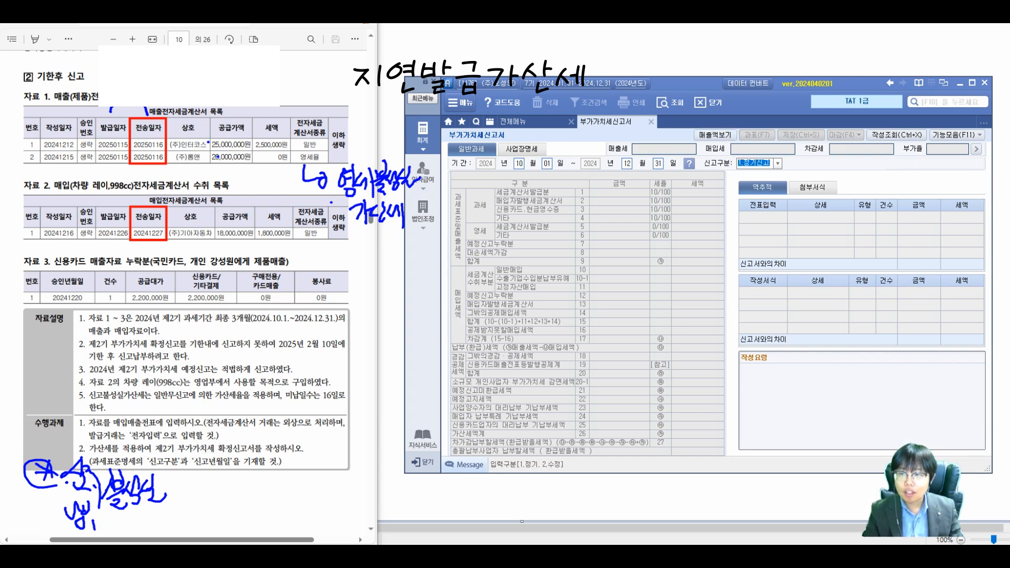
{"action": "left_click", "coordinate": [778, 164]}
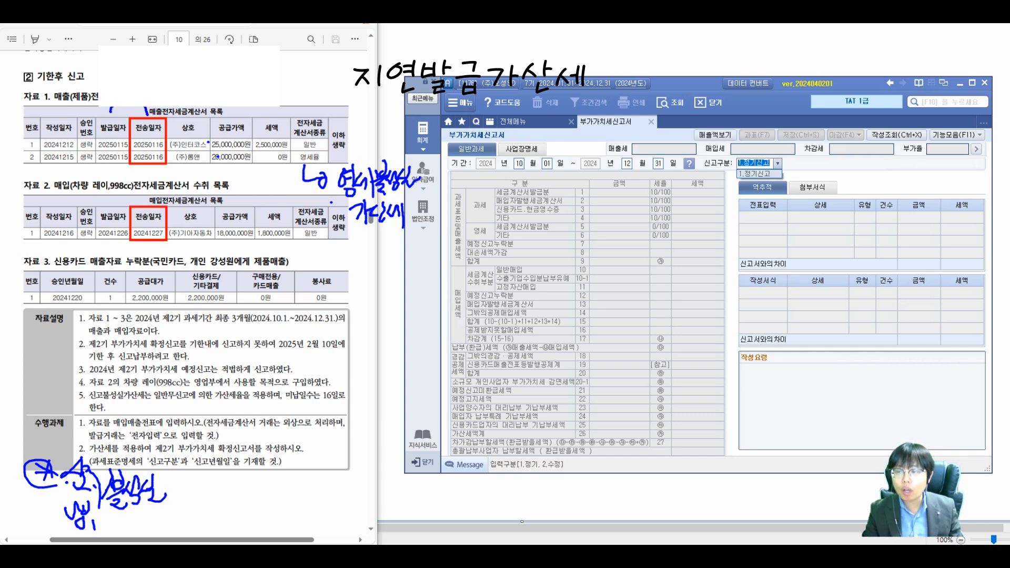
{"action": "key", "text": "Return"}
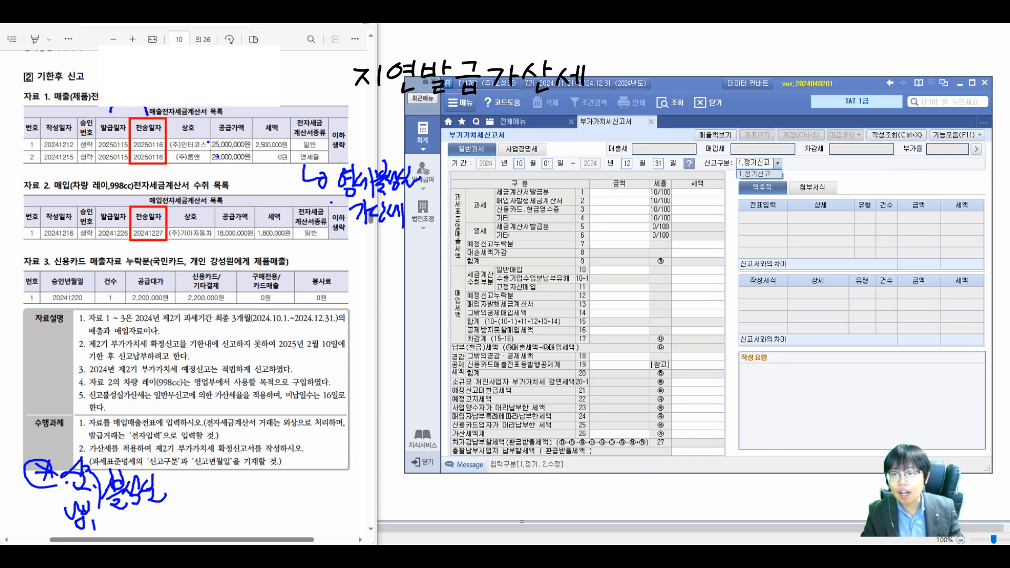
{"action": "key", "text": "Return"}
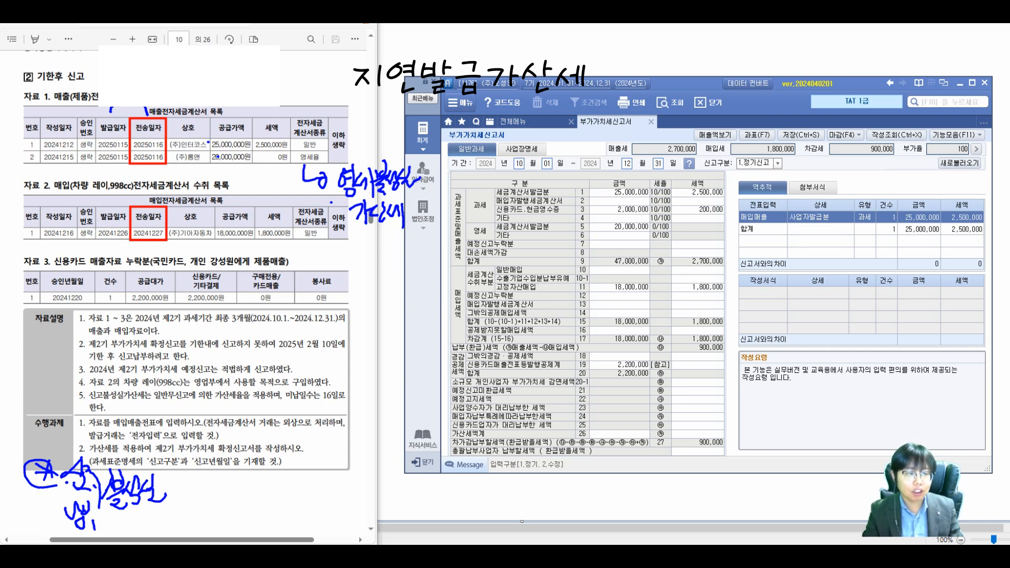
{"action": "left_click_drag", "start_coordinate": [272, 335], "coordinate": [347, 351]}
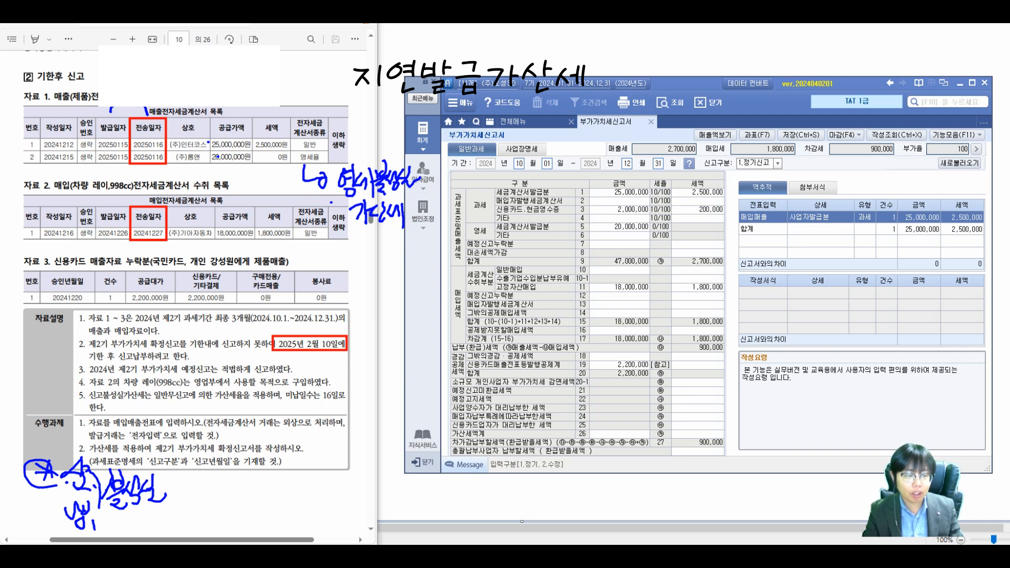
{"action": "left_click_drag", "start_coordinate": [735, 126], "coordinate": [778, 143]}
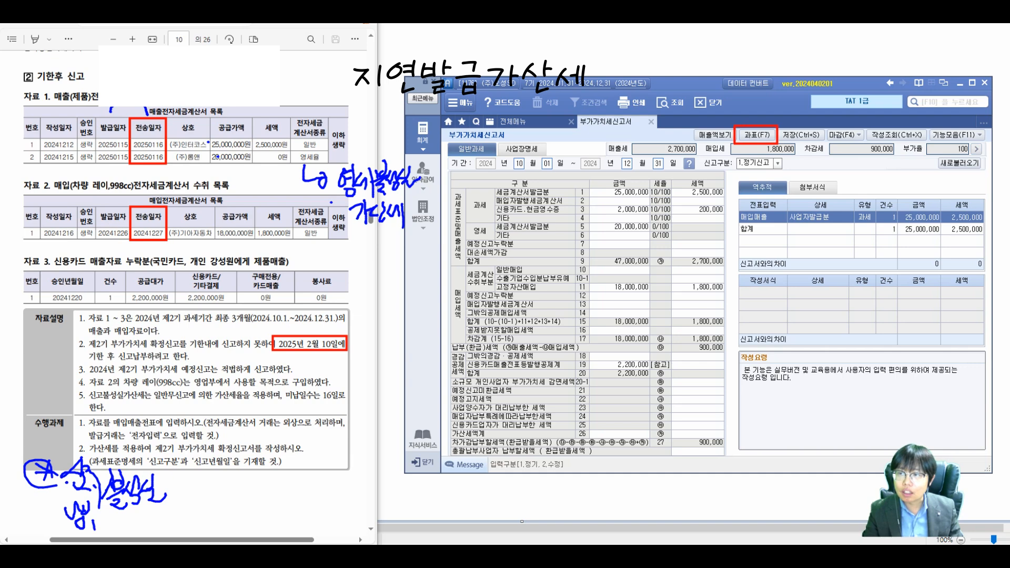
Open the return's 과세표준명세 and set 신고구분 to 4 (기한후과세표준)
{"action": "key", "text": "F7"}
{"action": "left_click_drag", "start_coordinate": [716, 96], "coordinate": [676, 220]}
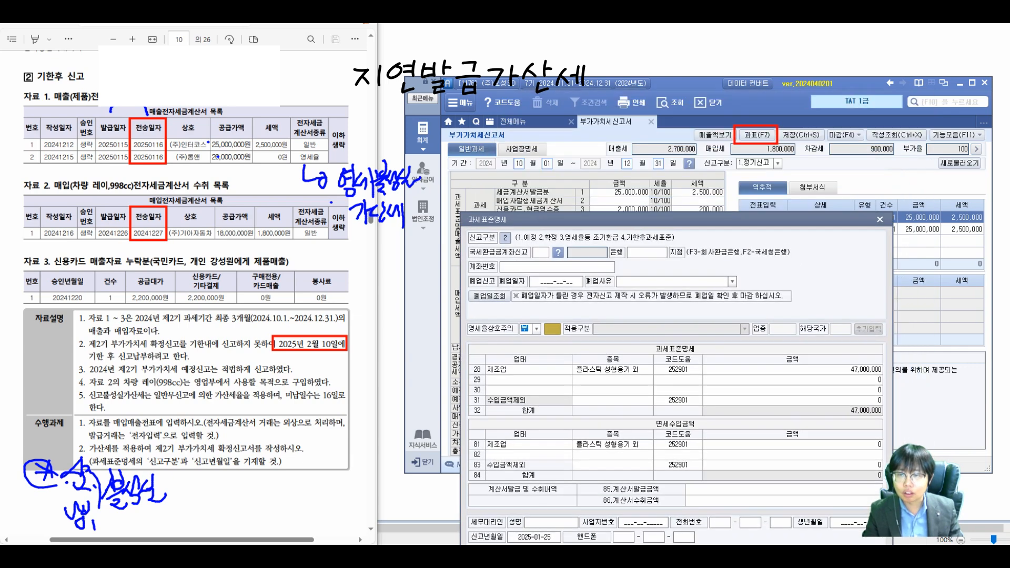
{"action": "type", "text": "4"}
{"action": "key", "text": "Return"}
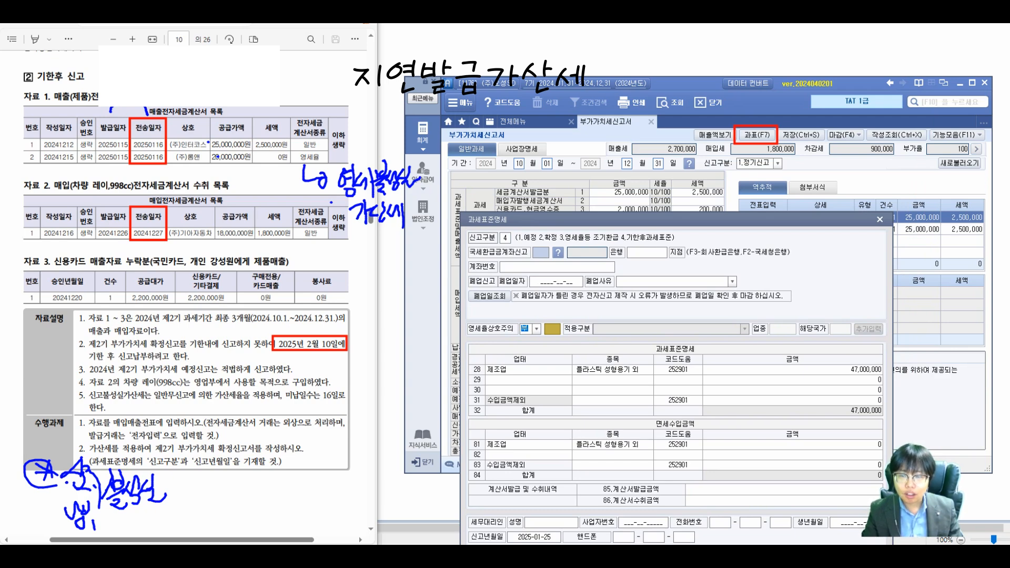
Confirm the 과세표준명세 with its 기한후과세표준 setting and mark the 기한후신고 label on the return
{"action": "left_click_drag", "start_coordinate": [676, 220], "coordinate": [681, 159]}
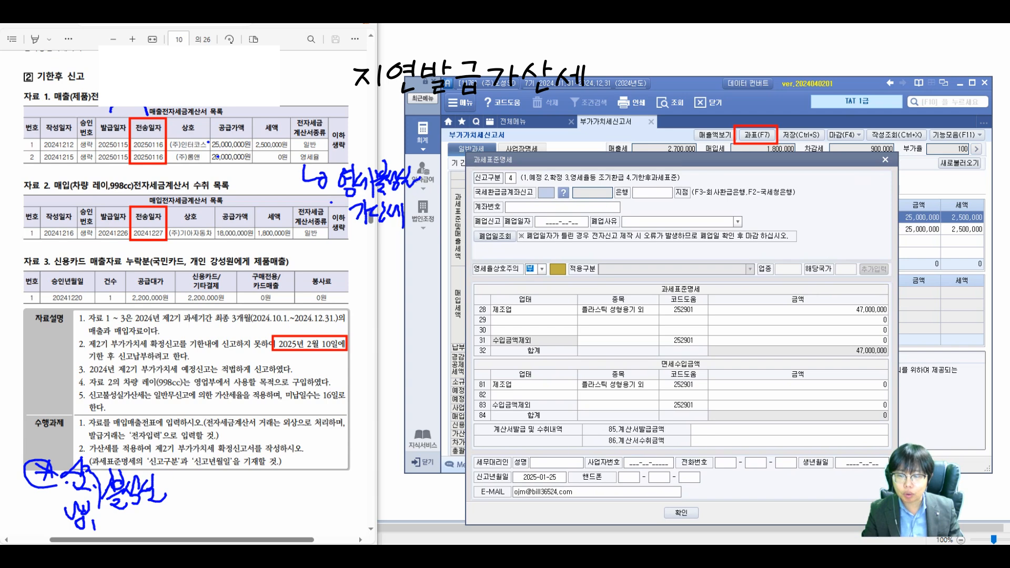
{"action": "left_click", "coordinate": [681, 512]}
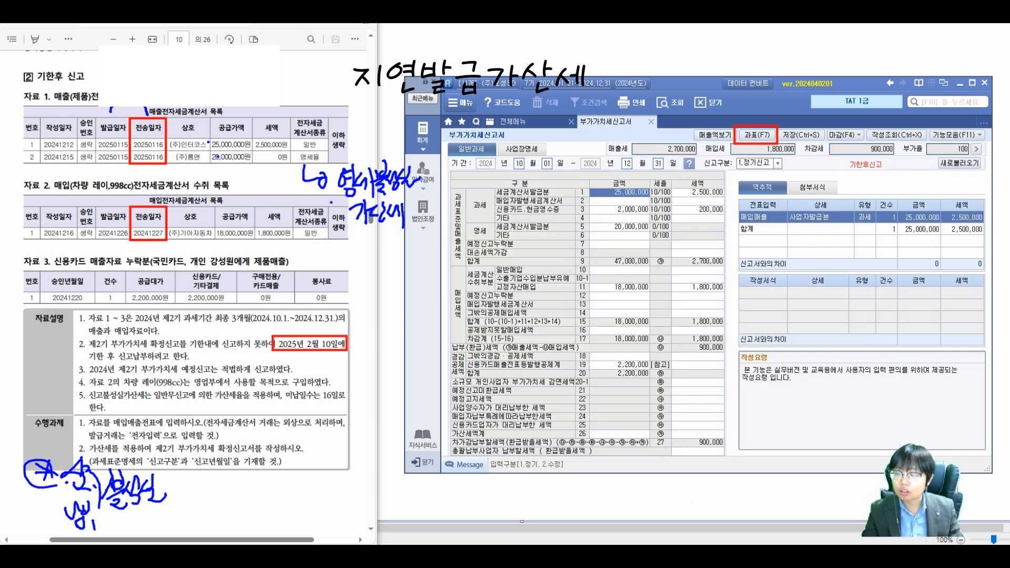
{"action": "left_click_drag", "start_coordinate": [834, 155], "coordinate": [895, 174]}
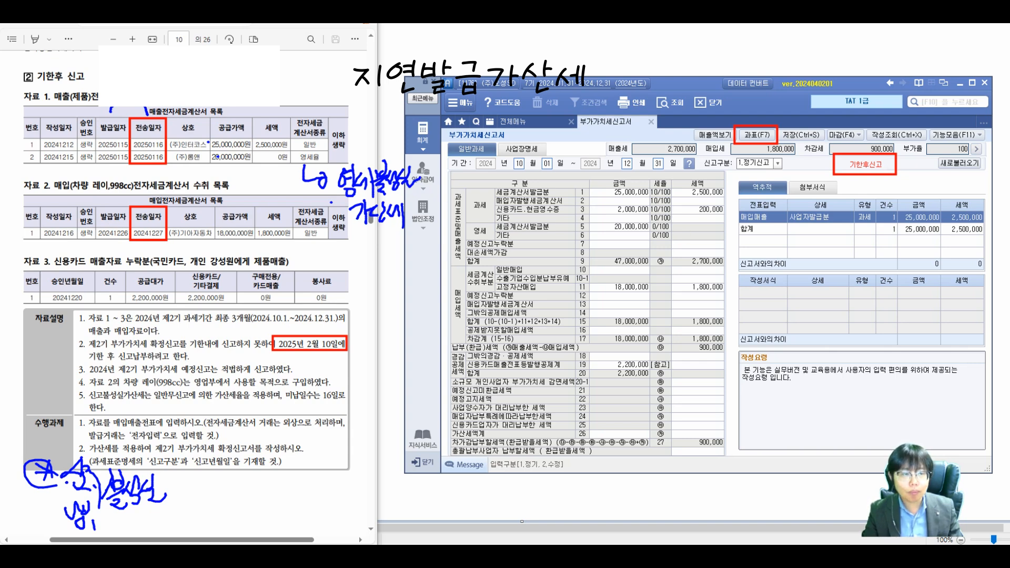
Check the vouchers behind the return's 과세 sales, card sales, 영세 sales and 고정자산매입 amounts
{"action": "left_click", "coordinate": [620, 192]}
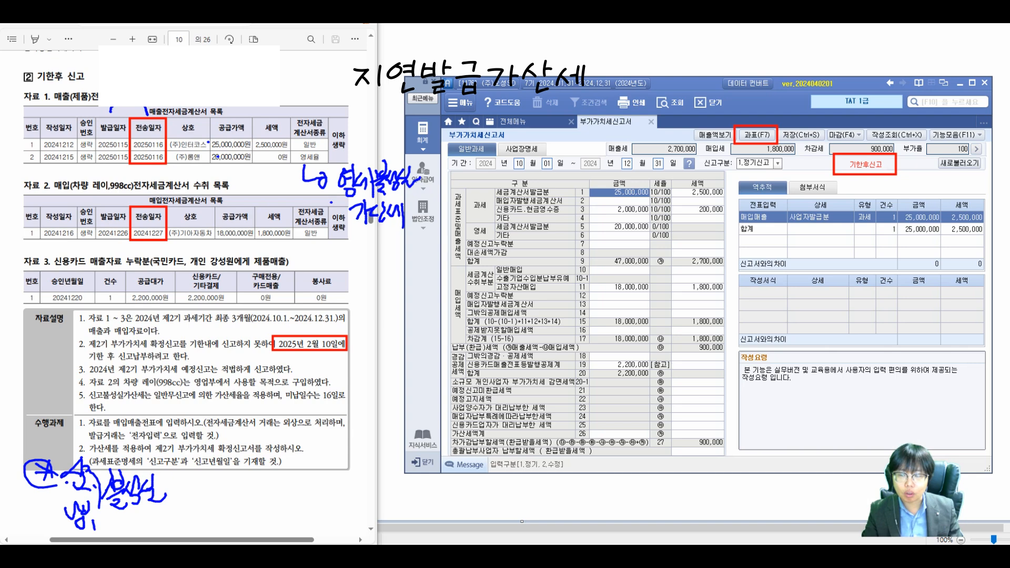
{"action": "left_click", "coordinate": [620, 210]}
{"action": "left_click", "coordinate": [620, 235]}
{"action": "left_click", "coordinate": [620, 227]}
{"action": "left_click", "coordinate": [620, 287]}
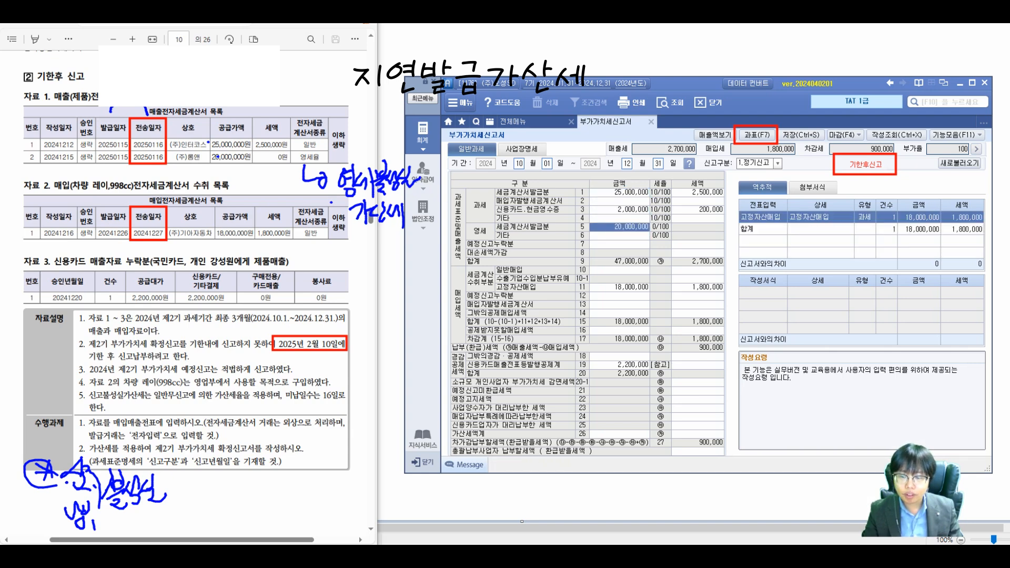
Open the return's 가산세명세 and enter 20,000,000 as the 금액 of 영세율과세표준신고불성 (row 74)
{"action": "left_click", "coordinate": [697, 434]}
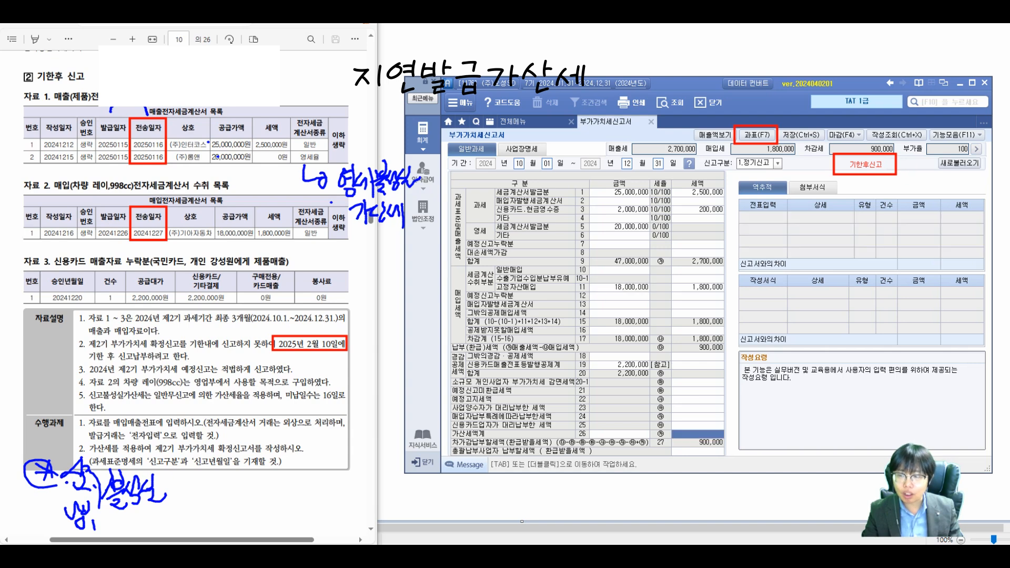
{"action": "key", "text": "Tab"}
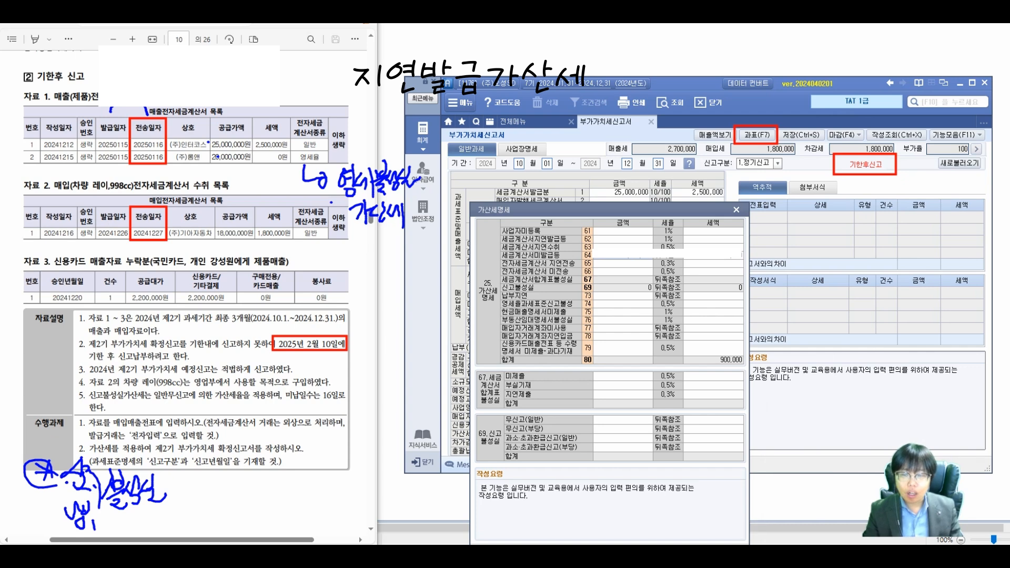
{"action": "right_click", "coordinate": [638, 363]}
{"action": "left_click", "coordinate": [626, 348]}
{"action": "left_click", "coordinate": [623, 304]}
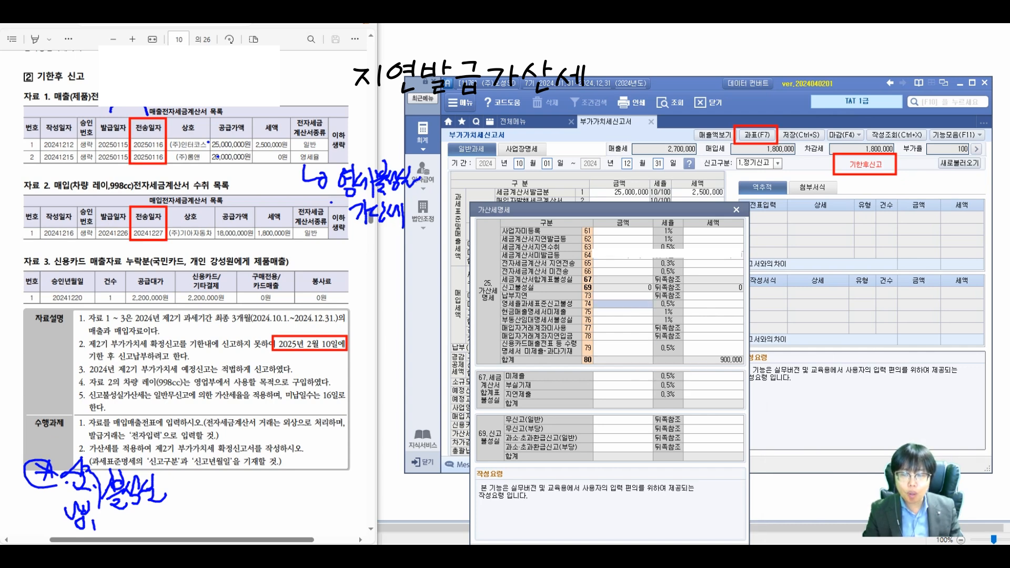
{"action": "type", "text": "20000000"}
{"action": "key", "text": "Return"}
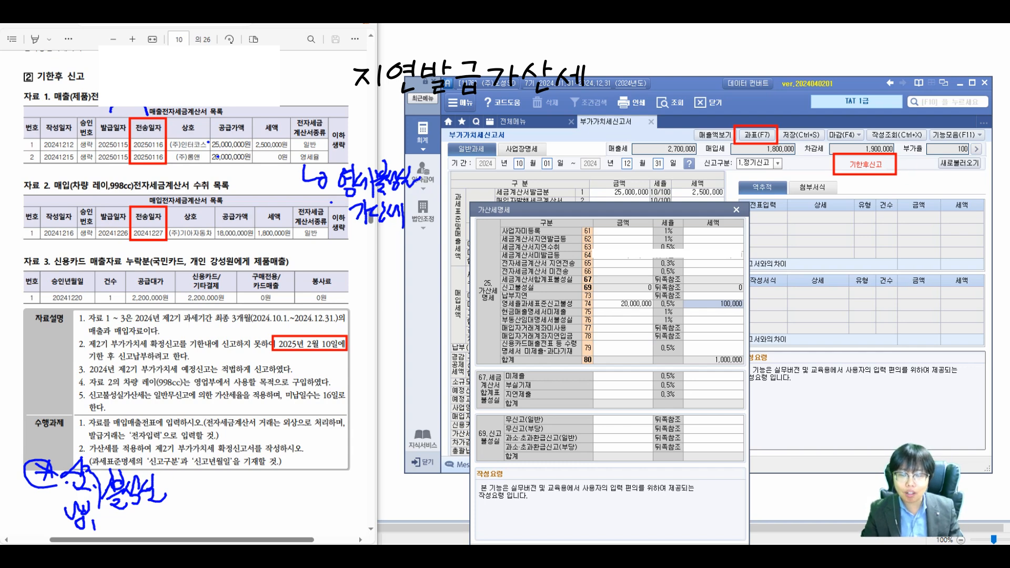
{"action": "left_click_drag", "start_coordinate": [555, 252], "coordinate": [443, 266]}
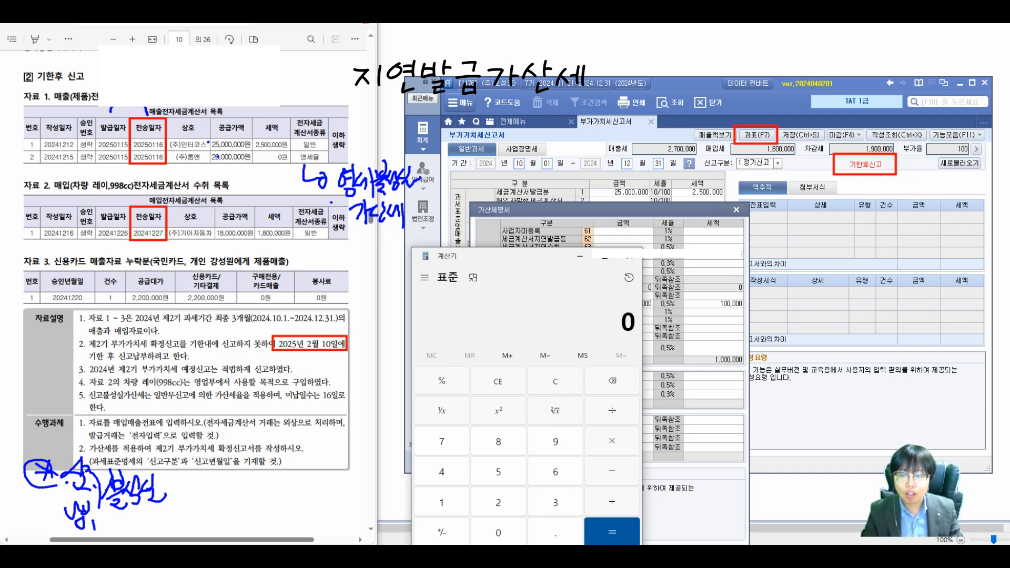
{"action": "left_click", "coordinate": [630, 257]}
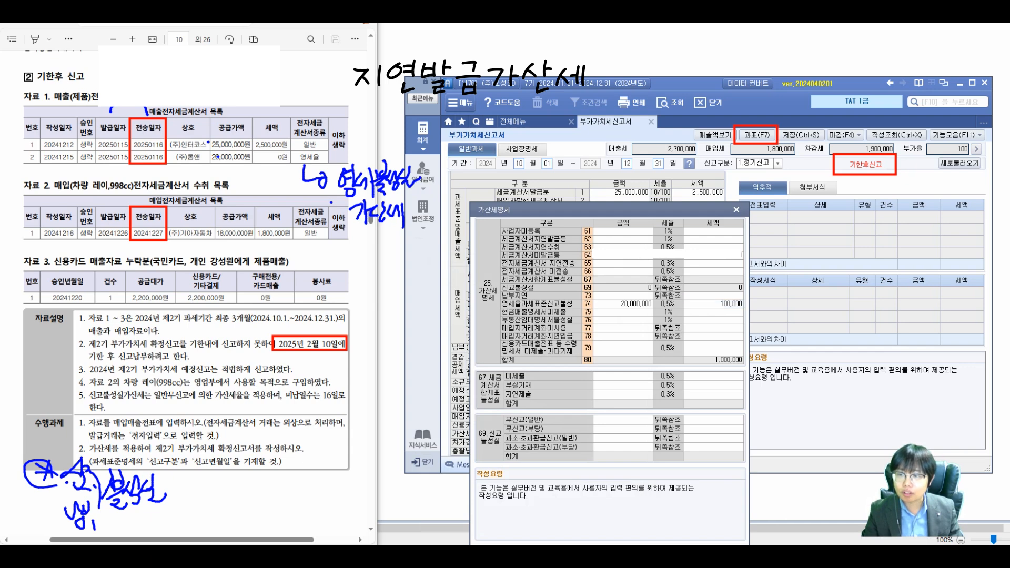
Handwrite the 기한후 penalty formula 20,000,000 × 5/1,000 with reductions of 50% for 1개월 and 10% for 6개월 이내
{"action": "left_click_drag", "start_coordinate": [646, 310], "coordinate": [650, 320]}
{"action": "left_click_drag", "start_coordinate": [598, 275], "coordinate": [631, 235]}
{"action": "mouse_move", "coordinate": [622, 200]}
{"action": "left_mouse_down"}
{"action": "mouse_move", "coordinate": [609, 222]}
{"action": "mouse_move", "coordinate": [635, 225]}
{"action": "left_mouse_up"}
{"action": "left_click_drag", "start_coordinate": [638, 207], "coordinate": [653, 225]}
{"action": "left_click_drag", "start_coordinate": [659, 208], "coordinate": [748, 217]}
{"action": "mouse_move", "coordinate": [756, 197]}
{"action": "left_mouse_down"}
{"action": "mouse_move", "coordinate": [753, 217]}
{"action": "mouse_move", "coordinate": [772, 201]}
{"action": "left_mouse_up"}
{"action": "left_click", "coordinate": [782, 215]}
{"action": "mouse_move", "coordinate": [786, 182]}
{"action": "left_mouse_down"}
{"action": "mouse_move", "coordinate": [769, 236]}
{"action": "mouse_move", "coordinate": [782, 228]}
{"action": "left_mouse_up"}
{"action": "mouse_move", "coordinate": [804, 213]}
{"action": "left_mouse_down"}
{"action": "mouse_move", "coordinate": [796, 217]}
{"action": "mouse_move", "coordinate": [827, 215]}
{"action": "left_mouse_up"}
{"action": "mouse_move", "coordinate": [826, 212]}
{"action": "left_mouse_down"}
{"action": "mouse_move", "coordinate": [861, 218]}
{"action": "mouse_move", "coordinate": [900, 196]}
{"action": "mouse_move", "coordinate": [921, 215]}
{"action": "mouse_move", "coordinate": [950, 211]}
{"action": "left_mouse_up"}
{"action": "mouse_move", "coordinate": [562, 171]}
{"action": "left_mouse_down"}
{"action": "mouse_move", "coordinate": [597, 186]}
{"action": "mouse_move", "coordinate": [623, 180]}
{"action": "left_mouse_up"}
{"action": "left_click_drag", "start_coordinate": [626, 161], "coordinate": [651, 179]}
{"action": "left_click_drag", "start_coordinate": [589, 155], "coordinate": [563, 179]}
{"action": "left_click_drag", "start_coordinate": [838, 237], "coordinate": [874, 258]}
{"action": "left_click_drag", "start_coordinate": [884, 242], "coordinate": [952, 253]}
{"action": "left_click_drag", "start_coordinate": [889, 271], "coordinate": [931, 289]}
{"action": "left_click_drag", "start_coordinate": [847, 297], "coordinate": [849, 327]}
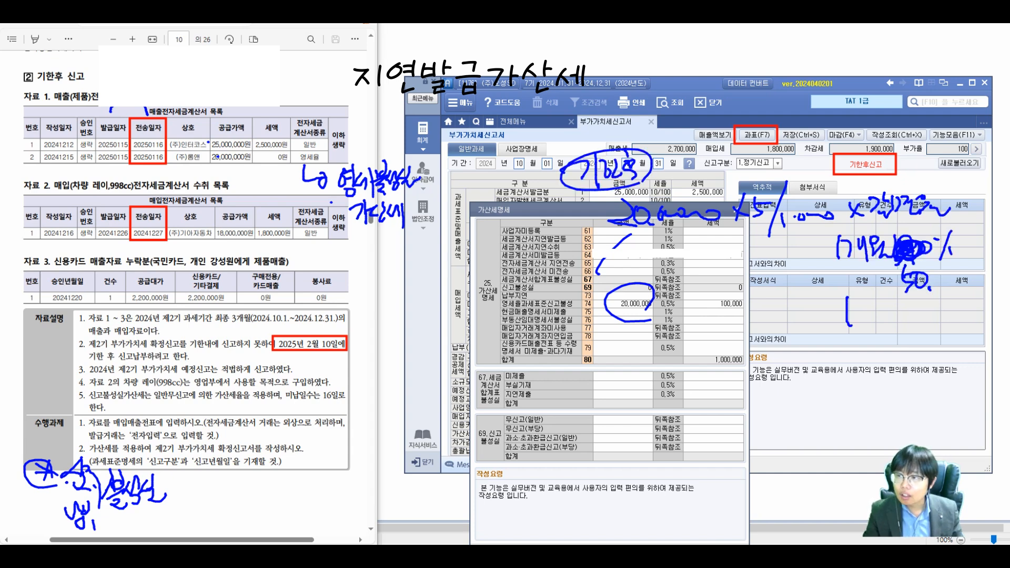
{"action": "mouse_move", "coordinate": [857, 289]}
{"action": "left_mouse_down"}
{"action": "mouse_move", "coordinate": [848, 325]}
{"action": "mouse_move", "coordinate": [869, 321]}
{"action": "mouse_move", "coordinate": [879, 332]}
{"action": "mouse_move", "coordinate": [929, 318]}
{"action": "mouse_move", "coordinate": [974, 328]}
{"action": "left_mouse_up"}
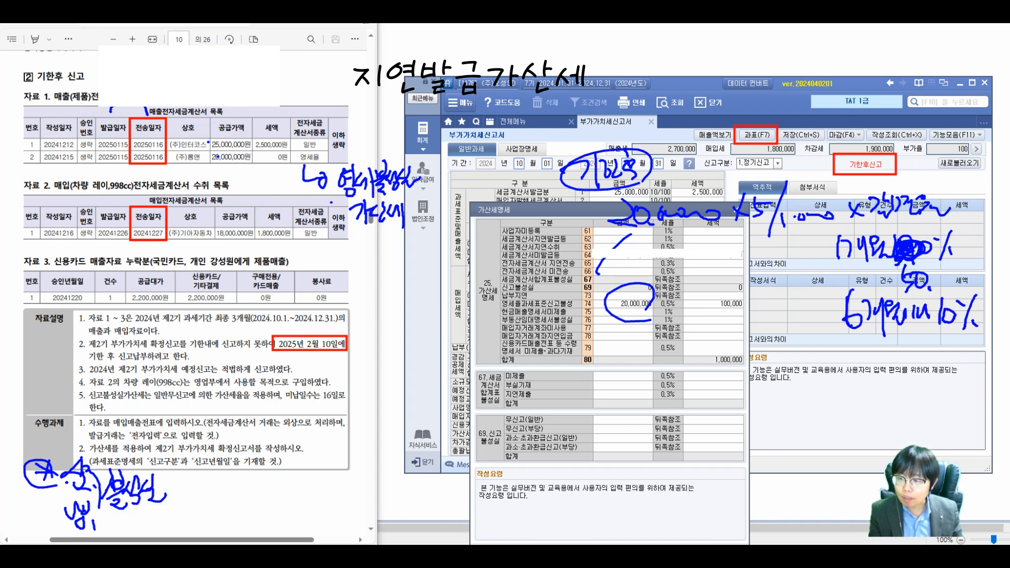
{"action": "mouse_move", "coordinate": [824, 243]}
{"action": "left_mouse_down"}
{"action": "mouse_move", "coordinate": [805, 316]}
{"action": "mouse_move", "coordinate": [822, 318]}
{"action": "left_mouse_up"}
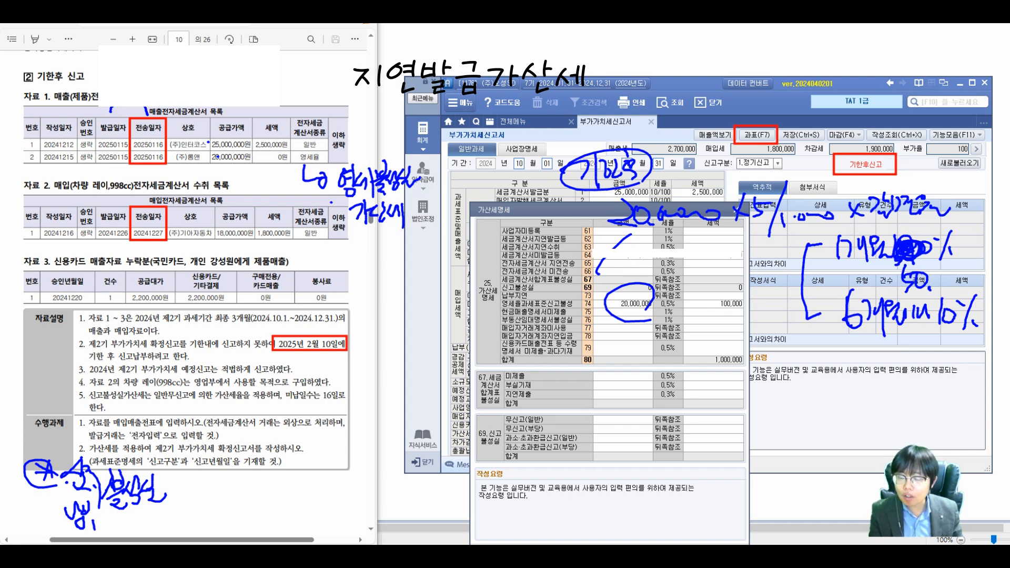
Note the 50% 감면 beside the 영세율과세표준신고불성 tax, set its 세액 to 50,000 and clear the handwriting
{"action": "mouse_move", "coordinate": [742, 295]}
{"action": "left_mouse_down"}
{"action": "mouse_move", "coordinate": [734, 293]}
{"action": "mouse_move", "coordinate": [724, 363]}
{"action": "left_mouse_up"}
{"action": "mouse_move", "coordinate": [724, 363]}
{"action": "left_mouse_down"}
{"action": "mouse_move", "coordinate": [714, 371]}
{"action": "mouse_move", "coordinate": [724, 362]}
{"action": "left_mouse_up"}
{"action": "mouse_move", "coordinate": [711, 387]}
{"action": "left_mouse_down"}
{"action": "mouse_move", "coordinate": [708, 413]}
{"action": "mouse_move", "coordinate": [727, 394]}
{"action": "left_mouse_up"}
{"action": "mouse_move", "coordinate": [738, 388]}
{"action": "left_mouse_down"}
{"action": "mouse_move", "coordinate": [758, 401]}
{"action": "mouse_move", "coordinate": [813, 392]}
{"action": "left_mouse_up"}
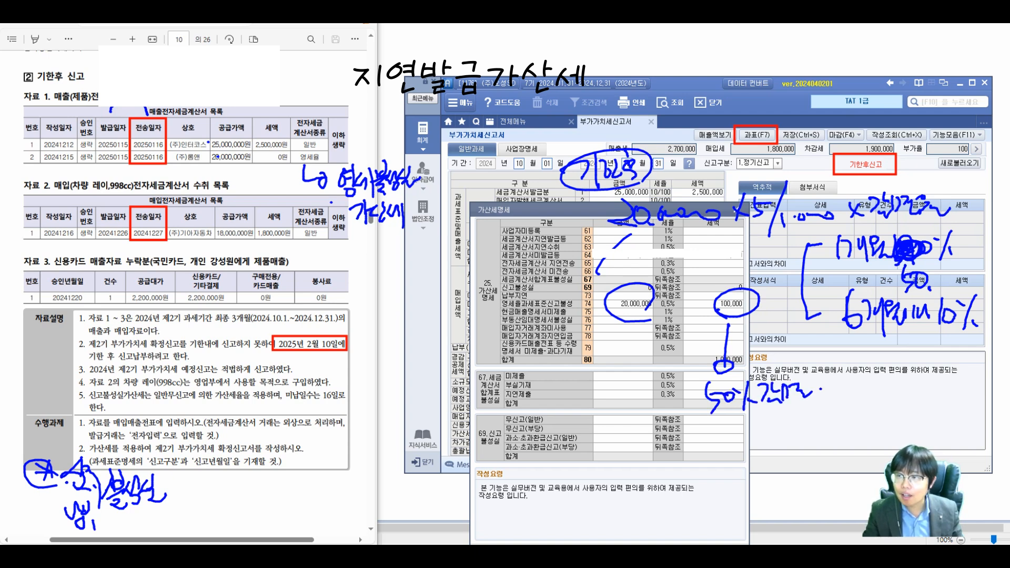
{"action": "left_click", "coordinate": [713, 303]}
{"action": "type", "text": "50000"}
{"action": "key", "text": "Return"}
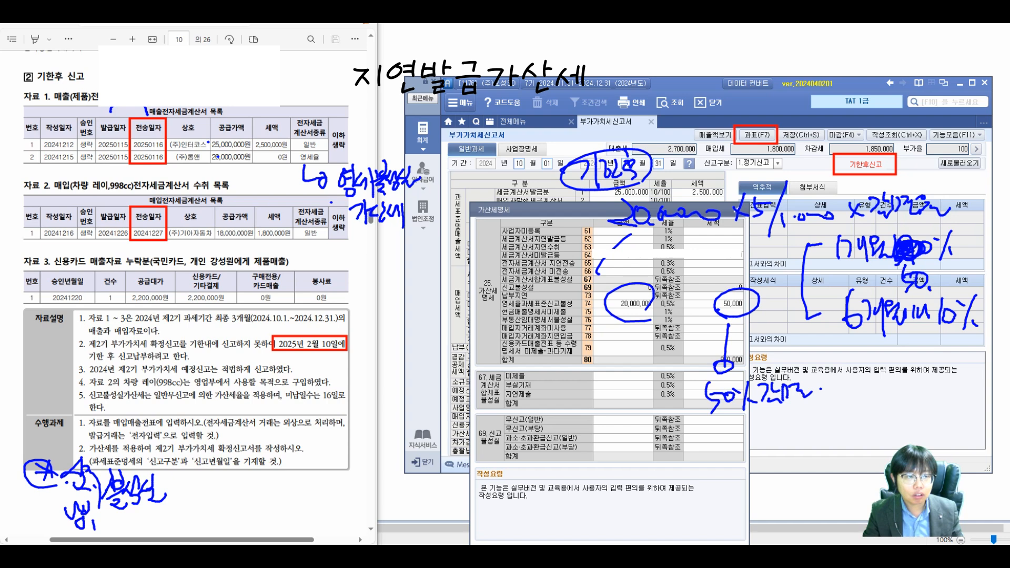
{"action": "key", "text": "Escape"}
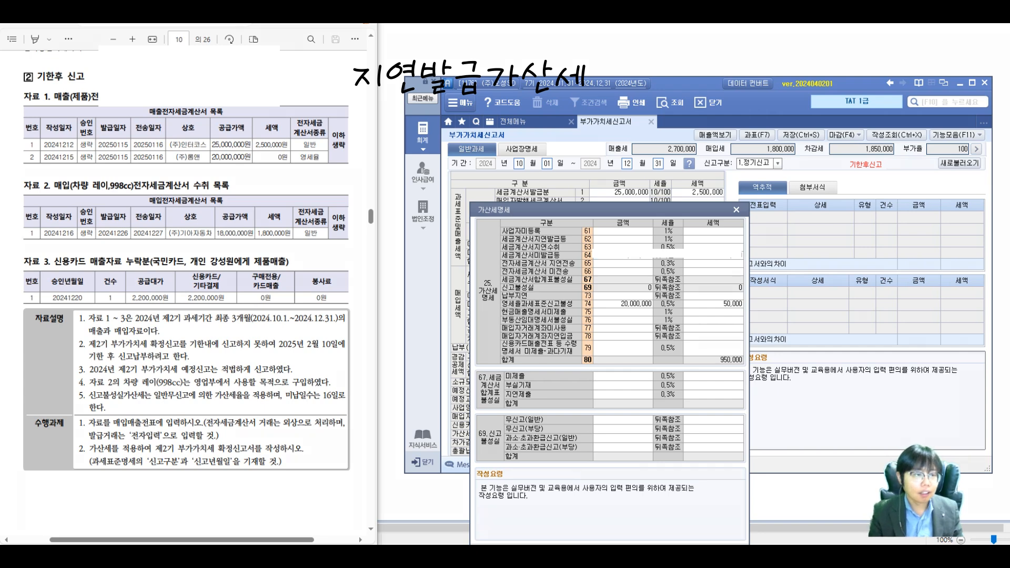
Circle the 발급일자 and 전송일자 columns of 자료 1 and handwrite a 미발급 note above them
{"action": "mouse_move", "coordinate": [149, 109]}
{"action": "left_mouse_down"}
{"action": "mouse_move", "coordinate": [108, 119]}
{"action": "mouse_move", "coordinate": [172, 134]}
{"action": "mouse_move", "coordinate": [124, 110]}
{"action": "mouse_move", "coordinate": [200, 107]}
{"action": "left_mouse_up"}
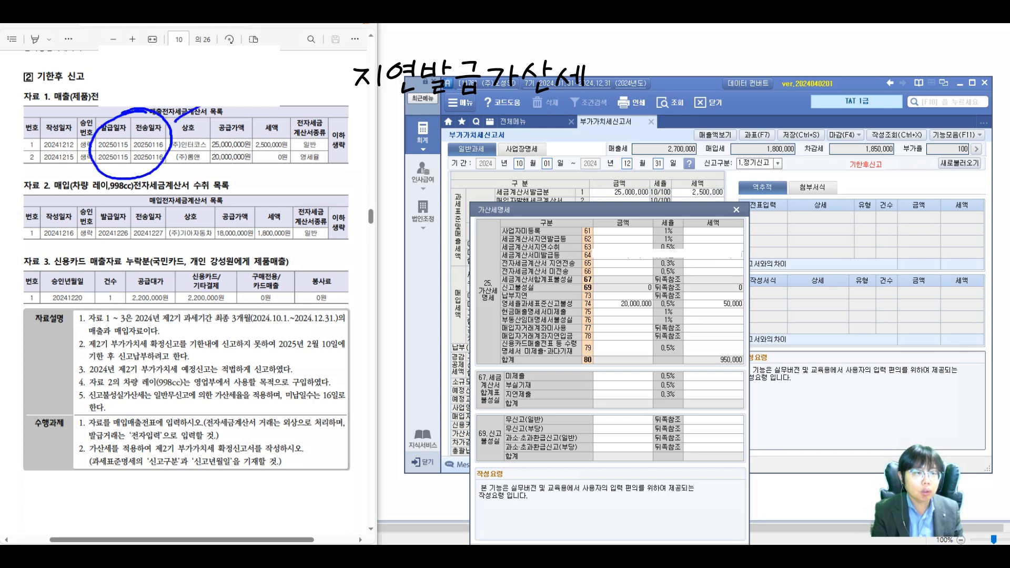
{"action": "left_click_drag", "start_coordinate": [279, 90], "coordinate": [287, 89]}
{"action": "left_click_drag", "start_coordinate": [287, 77], "coordinate": [287, 91]}
{"action": "mouse_move", "coordinate": [281, 97]}
{"action": "left_mouse_down"}
{"action": "mouse_move", "coordinate": [289, 107]}
{"action": "mouse_move", "coordinate": [332, 96]}
{"action": "mouse_move", "coordinate": [339, 105]}
{"action": "mouse_move", "coordinate": [365, 84]}
{"action": "mouse_move", "coordinate": [368, 100]}
{"action": "mouse_move", "coordinate": [384, 89]}
{"action": "mouse_move", "coordinate": [392, 100]}
{"action": "left_mouse_up"}
{"action": "left_click_drag", "start_coordinate": [383, 87], "coordinate": [397, 89]}
{"action": "left_click_drag", "start_coordinate": [184, 154], "coordinate": [227, 212]}
{"action": "left_click_drag", "start_coordinate": [214, 206], "coordinate": [227, 211]}
{"action": "mouse_move", "coordinate": [244, 184]}
{"action": "left_mouse_down"}
{"action": "mouse_move", "coordinate": [267, 202]}
{"action": "mouse_move", "coordinate": [266, 185]}
{"action": "left_mouse_up"}
{"action": "mouse_move", "coordinate": [279, 180]}
{"action": "left_mouse_down"}
{"action": "mouse_move", "coordinate": [277, 202]}
{"action": "mouse_move", "coordinate": [319, 190]}
{"action": "mouse_move", "coordinate": [344, 372]}
{"action": "left_mouse_up"}
{"action": "left_click_drag", "start_coordinate": [384, 351], "coordinate": [391, 351]}
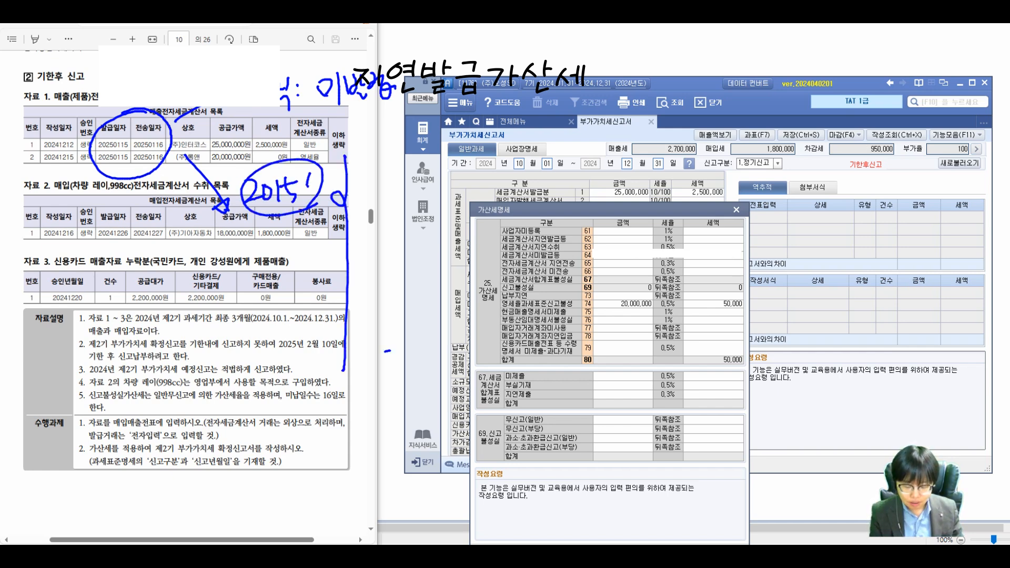
Handwrite that issuing within the 확정기한 of 1기 or 2기 counts as 지연발급
{"action": "mouse_move", "coordinate": [356, 166]}
{"action": "left_mouse_down"}
{"action": "mouse_move", "coordinate": [362, 187]}
{"action": "mouse_move", "coordinate": [376, 185]}
{"action": "left_mouse_up"}
{"action": "mouse_move", "coordinate": [377, 154]}
{"action": "left_mouse_down"}
{"action": "mouse_move", "coordinate": [378, 198]}
{"action": "mouse_move", "coordinate": [386, 168]}
{"action": "mouse_move", "coordinate": [397, 178]}
{"action": "left_mouse_up"}
{"action": "left_click_drag", "start_coordinate": [396, 160], "coordinate": [397, 189]}
{"action": "left_click_drag", "start_coordinate": [385, 186], "coordinate": [402, 195]}
{"action": "left_click_drag", "start_coordinate": [402, 165], "coordinate": [404, 184]}
{"action": "mouse_move", "coordinate": [413, 163]}
{"action": "left_mouse_down"}
{"action": "mouse_move", "coordinate": [412, 187]}
{"action": "mouse_move", "coordinate": [414, 175]}
{"action": "left_mouse_up"}
{"action": "left_click_drag", "start_coordinate": [419, 162], "coordinate": [428, 198]}
{"action": "mouse_move", "coordinate": [422, 164]}
{"action": "left_mouse_down"}
{"action": "mouse_move", "coordinate": [447, 185]}
{"action": "mouse_move", "coordinate": [500, 168]}
{"action": "mouse_move", "coordinate": [494, 160]}
{"action": "mouse_move", "coordinate": [529, 179]}
{"action": "left_mouse_up"}
{"action": "mouse_move", "coordinate": [526, 158]}
{"action": "left_mouse_down"}
{"action": "mouse_move", "coordinate": [551, 185]}
{"action": "mouse_move", "coordinate": [538, 201]}
{"action": "left_mouse_up"}
{"action": "left_click_drag", "start_coordinate": [528, 201], "coordinate": [550, 210]}
{"action": "left_click_drag", "start_coordinate": [555, 187], "coordinate": [555, 217]}
{"action": "left_click_drag", "start_coordinate": [557, 163], "coordinate": [574, 194]}
{"action": "left_click_drag", "start_coordinate": [581, 159], "coordinate": [599, 201]}
{"action": "left_click_drag", "start_coordinate": [593, 169], "coordinate": [615, 191]}
{"action": "left_click_drag", "start_coordinate": [612, 184], "coordinate": [620, 192]}
{"action": "left_click_drag", "start_coordinate": [622, 176], "coordinate": [625, 193]}
{"action": "mouse_move", "coordinate": [634, 172]}
{"action": "left_mouse_down"}
{"action": "mouse_move", "coordinate": [636, 206]}
{"action": "mouse_move", "coordinate": [644, 192]}
{"action": "left_mouse_up"}
{"action": "left_click_drag", "start_coordinate": [647, 176], "coordinate": [656, 200]}
{"action": "mouse_move", "coordinate": [675, 171]}
{"action": "left_mouse_down"}
{"action": "mouse_move", "coordinate": [689, 188]}
{"action": "mouse_move", "coordinate": [720, 188]}
{"action": "left_mouse_up"}
{"action": "mouse_move", "coordinate": [722, 164]}
{"action": "left_mouse_down"}
{"action": "mouse_move", "coordinate": [738, 192]}
{"action": "mouse_move", "coordinate": [756, 191]}
{"action": "left_mouse_up"}
{"action": "mouse_move", "coordinate": [754, 166]}
{"action": "left_mouse_down"}
{"action": "mouse_move", "coordinate": [765, 195]}
{"action": "mouse_move", "coordinate": [816, 183]}
{"action": "left_mouse_up"}
{"action": "mouse_move", "coordinate": [818, 162]}
{"action": "left_mouse_down"}
{"action": "mouse_move", "coordinate": [822, 202]}
{"action": "mouse_move", "coordinate": [843, 191]}
{"action": "mouse_move", "coordinate": [852, 201]}
{"action": "left_mouse_up"}
{"action": "mouse_move", "coordinate": [846, 173]}
{"action": "left_mouse_down"}
{"action": "mouse_move", "coordinate": [848, 191]}
{"action": "mouse_move", "coordinate": [862, 194]}
{"action": "mouse_move", "coordinate": [873, 182]}
{"action": "mouse_move", "coordinate": [880, 197]}
{"action": "mouse_move", "coordinate": [900, 196]}
{"action": "left_mouse_up"}
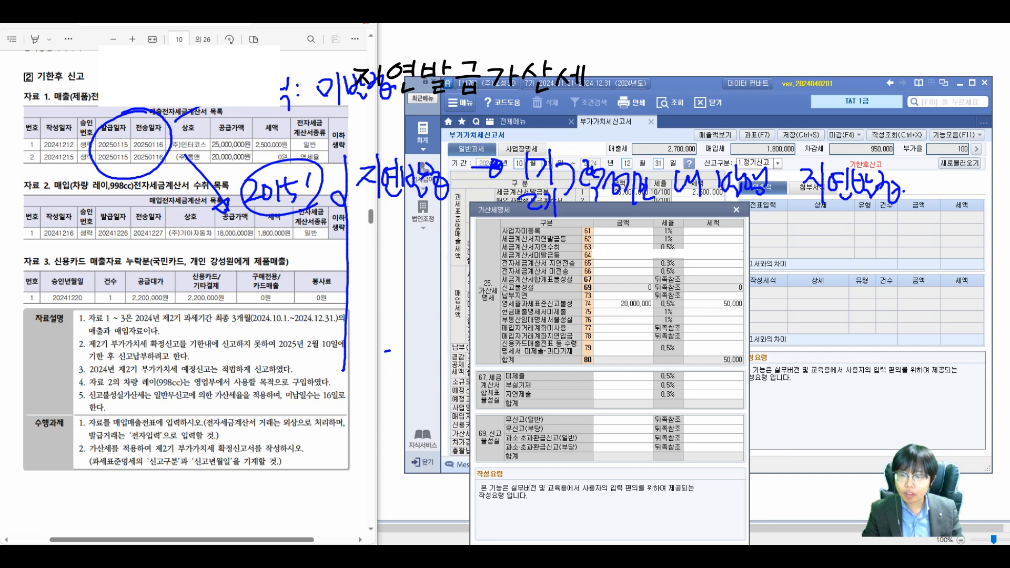
Handwrite the 지연발급 limits of 7/25 for 1기 and 1/25 for 2기, circle the 2기 result and clear the notes
{"action": "left_click", "coordinate": [623, 303]}
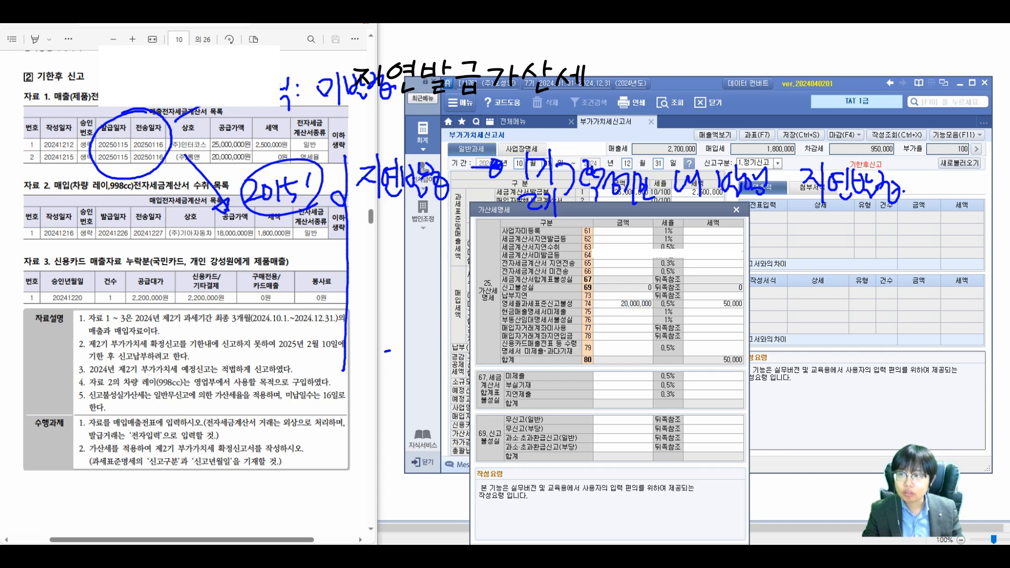
{"action": "mouse_move", "coordinate": [414, 247]}
{"action": "left_mouse_down"}
{"action": "mouse_move", "coordinate": [416, 281]}
{"action": "mouse_move", "coordinate": [429, 282]}
{"action": "left_mouse_up"}
{"action": "left_click_drag", "start_coordinate": [442, 249], "coordinate": [442, 278]}
{"action": "left_click_drag", "start_coordinate": [478, 246], "coordinate": [481, 265]}
{"action": "left_click_drag", "start_coordinate": [501, 237], "coordinate": [479, 291]}
{"action": "left_click_drag", "start_coordinate": [495, 255], "coordinate": [492, 271]}
{"action": "mouse_move", "coordinate": [486, 271]}
{"action": "left_mouse_down"}
{"action": "mouse_move", "coordinate": [515, 280]}
{"action": "mouse_move", "coordinate": [543, 267]}
{"action": "mouse_move", "coordinate": [555, 285]}
{"action": "left_mouse_up"}
{"action": "left_click_drag", "start_coordinate": [566, 242], "coordinate": [572, 262]}
{"action": "mouse_move", "coordinate": [578, 241]}
{"action": "left_mouse_down"}
{"action": "mouse_move", "coordinate": [587, 266]}
{"action": "mouse_move", "coordinate": [579, 272]}
{"action": "mouse_move", "coordinate": [610, 280]}
{"action": "mouse_move", "coordinate": [657, 263]}
{"action": "mouse_move", "coordinate": [688, 282]}
{"action": "mouse_move", "coordinate": [709, 243]}
{"action": "mouse_move", "coordinate": [735, 280]}
{"action": "mouse_move", "coordinate": [746, 268]}
{"action": "left_mouse_up"}
{"action": "mouse_move", "coordinate": [745, 259]}
{"action": "left_mouse_down"}
{"action": "mouse_move", "coordinate": [763, 281]}
{"action": "mouse_move", "coordinate": [758, 272]}
{"action": "left_mouse_up"}
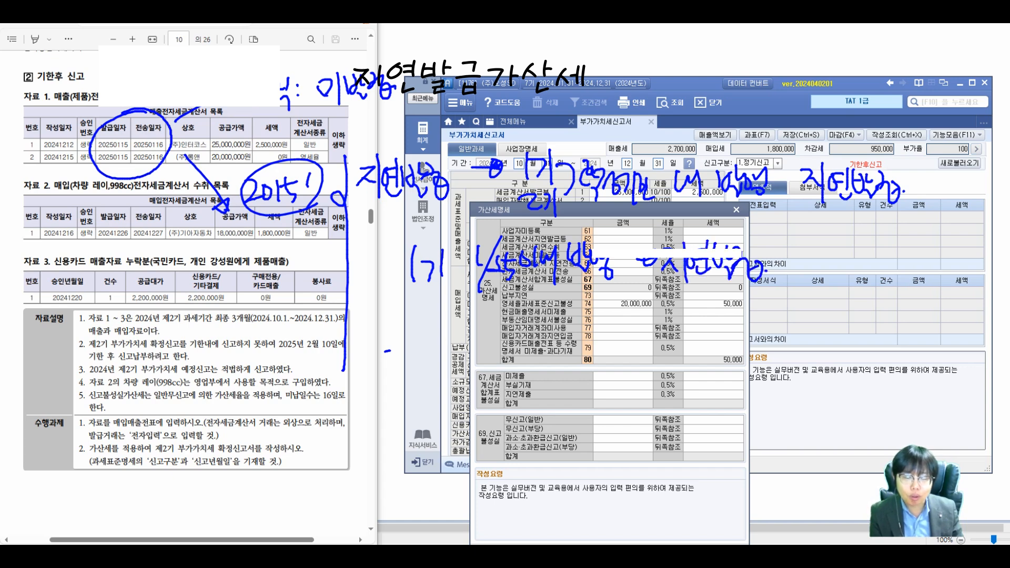
{"action": "left_click_drag", "start_coordinate": [404, 322], "coordinate": [453, 346]}
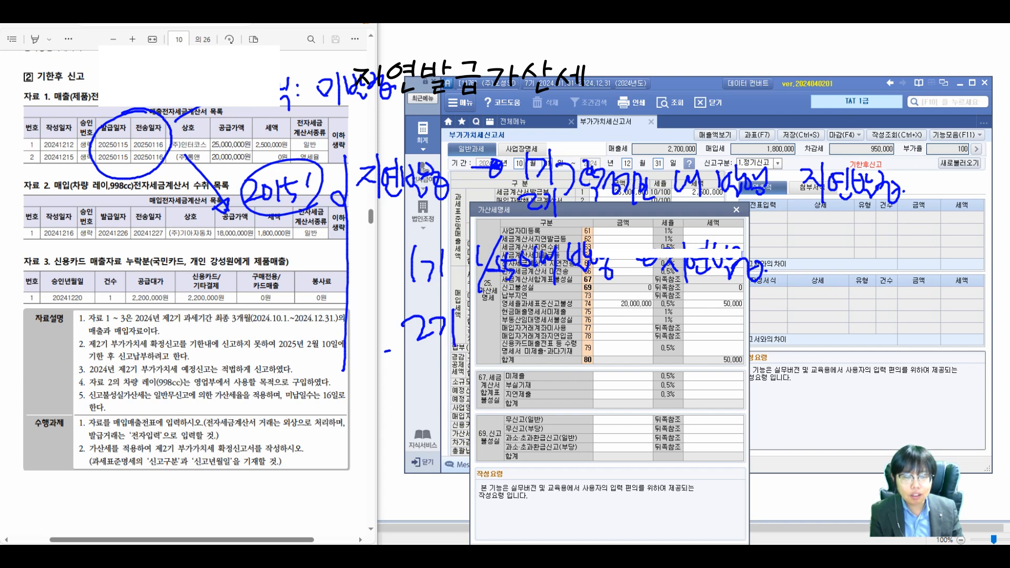
{"action": "left_click_drag", "start_coordinate": [476, 247], "coordinate": [489, 269]}
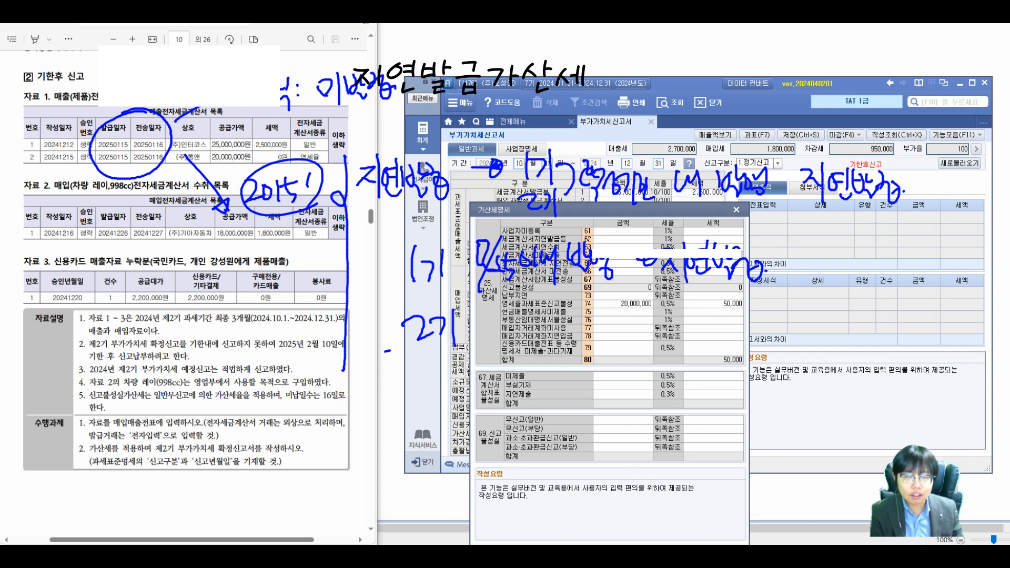
{"action": "left_click_drag", "start_coordinate": [477, 305], "coordinate": [479, 338]}
{"action": "mouse_move", "coordinate": [496, 305]}
{"action": "left_mouse_down"}
{"action": "mouse_move", "coordinate": [483, 353]}
{"action": "mouse_move", "coordinate": [517, 350]}
{"action": "mouse_move", "coordinate": [512, 331]}
{"action": "left_mouse_up"}
{"action": "mouse_move", "coordinate": [525, 320]}
{"action": "left_mouse_down"}
{"action": "mouse_move", "coordinate": [539, 339]}
{"action": "mouse_move", "coordinate": [637, 336]}
{"action": "left_mouse_up"}
{"action": "left_click_drag", "start_coordinate": [648, 319], "coordinate": [683, 321]}
{"action": "left_click_drag", "start_coordinate": [657, 323], "coordinate": [709, 332]}
{"action": "left_click_drag", "start_coordinate": [711, 307], "coordinate": [721, 343]}
{"action": "mouse_move", "coordinate": [720, 318]}
{"action": "left_mouse_down"}
{"action": "mouse_move", "coordinate": [739, 311]}
{"action": "mouse_move", "coordinate": [741, 326]}
{"action": "left_mouse_up"}
{"action": "mouse_move", "coordinate": [727, 322]}
{"action": "left_mouse_down"}
{"action": "mouse_move", "coordinate": [744, 342]}
{"action": "mouse_move", "coordinate": [769, 324]}
{"action": "left_mouse_up"}
{"action": "left_click_drag", "start_coordinate": [755, 333], "coordinate": [771, 343]}
{"action": "left_click_drag", "start_coordinate": [777, 313], "coordinate": [807, 344]}
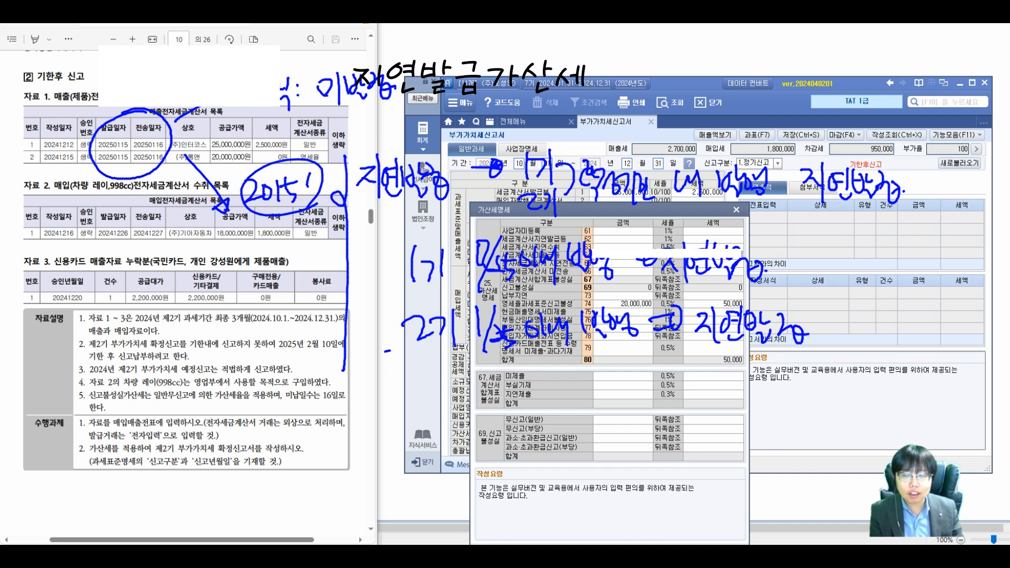
{"action": "mouse_move", "coordinate": [755, 294]}
{"action": "left_mouse_down"}
{"action": "mouse_move", "coordinate": [682, 324]}
{"action": "mouse_move", "coordinate": [786, 354]}
{"action": "left_mouse_up"}
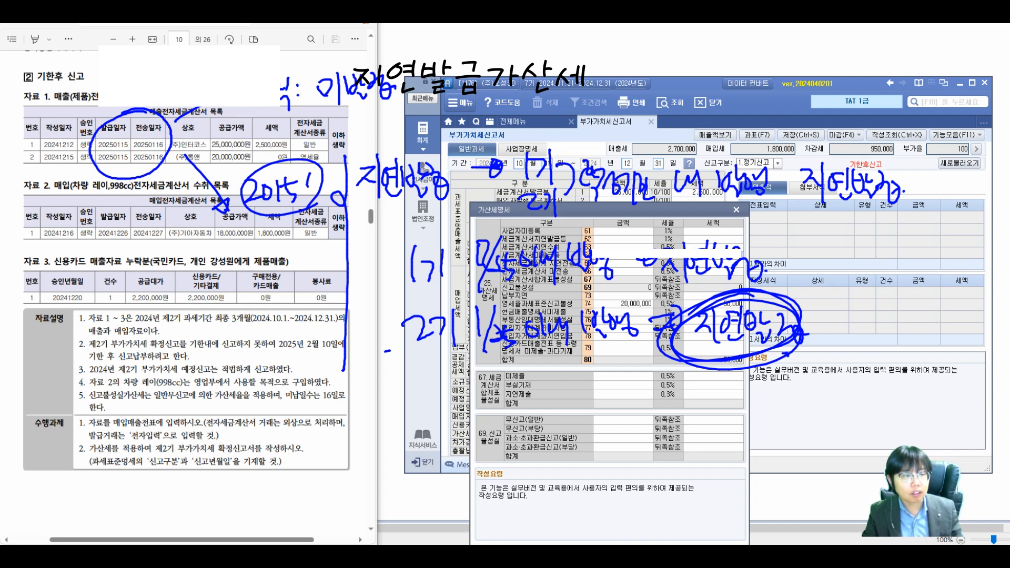
{"action": "key", "text": "Escape"}
Enter 45,000,000 as the 금액 of 세금계산서지연발급등 (row 62) in the 가산세명세
{"action": "left_click", "coordinate": [623, 239]}
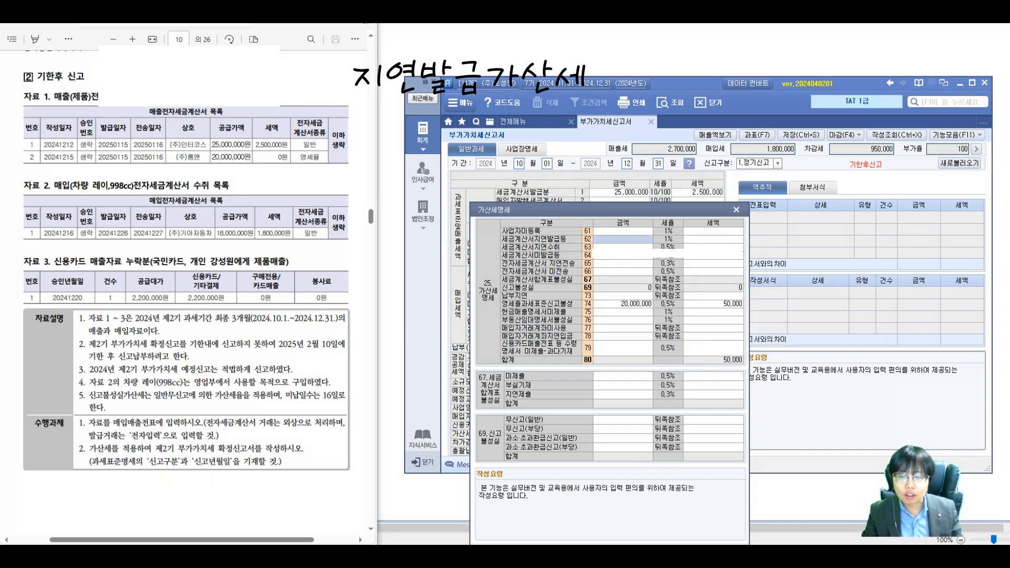
{"action": "type", "text": "45000000"}
{"action": "key", "text": "Return"}
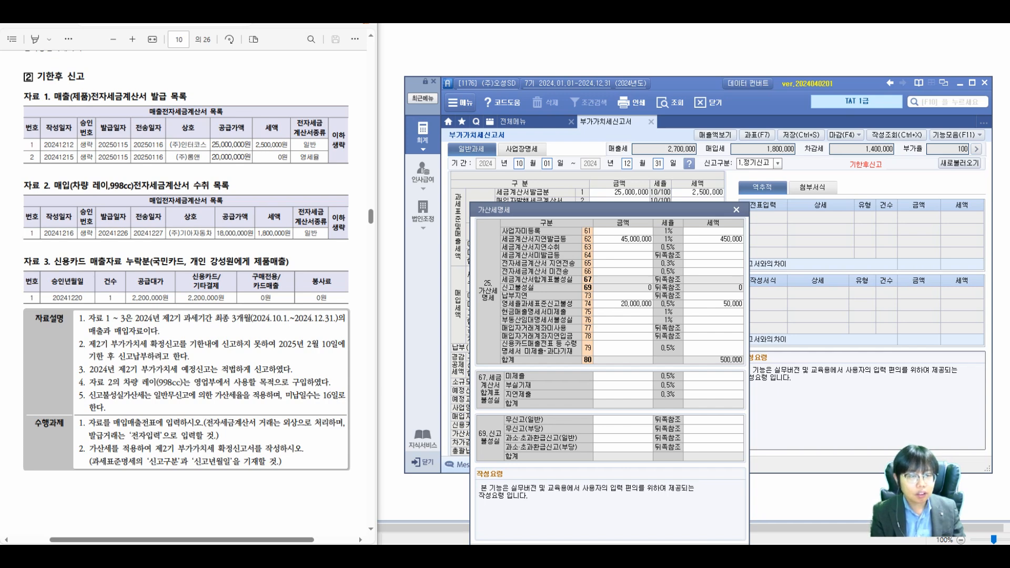
Link the two entered penalty amounts and handwrite 신고 with 무신고 20% and 납부 below it over the exercise
{"action": "mouse_move", "coordinate": [617, 238]}
{"action": "left_mouse_down"}
{"action": "mouse_move", "coordinate": [593, 279]}
{"action": "mouse_move", "coordinate": [632, 299]}
{"action": "left_mouse_up"}
{"action": "mouse_move", "coordinate": [282, 298]}
{"action": "left_mouse_down"}
{"action": "mouse_move", "coordinate": [199, 306]}
{"action": "mouse_move", "coordinate": [307, 273]}
{"action": "mouse_move", "coordinate": [263, 335]}
{"action": "left_mouse_up"}
{"action": "mouse_move", "coordinate": [166, 334]}
{"action": "left_mouse_down"}
{"action": "mouse_move", "coordinate": [138, 364]}
{"action": "mouse_move", "coordinate": [166, 366]}
{"action": "left_mouse_up"}
{"action": "left_click_drag", "start_coordinate": [169, 331], "coordinate": [173, 380]}
{"action": "left_click_drag", "start_coordinate": [173, 346], "coordinate": [175, 360]}
{"action": "mouse_move", "coordinate": [176, 361]}
{"action": "left_mouse_down"}
{"action": "mouse_move", "coordinate": [174, 377]}
{"action": "mouse_move", "coordinate": [197, 379]}
{"action": "left_mouse_up"}
{"action": "left_click_drag", "start_coordinate": [205, 361], "coordinate": [276, 350]}
{"action": "mouse_move", "coordinate": [324, 320]}
{"action": "left_mouse_down"}
{"action": "mouse_move", "coordinate": [321, 345]}
{"action": "mouse_move", "coordinate": [325, 325]}
{"action": "left_mouse_up"}
{"action": "mouse_move", "coordinate": [310, 356]}
{"action": "left_mouse_down"}
{"action": "mouse_move", "coordinate": [342, 347]}
{"action": "mouse_move", "coordinate": [332, 376]}
{"action": "left_mouse_up"}
{"action": "mouse_move", "coordinate": [337, 352]}
{"action": "left_mouse_down"}
{"action": "mouse_move", "coordinate": [352, 336]}
{"action": "mouse_move", "coordinate": [356, 361]}
{"action": "left_mouse_up"}
{"action": "mouse_move", "coordinate": [345, 359]}
{"action": "left_mouse_down"}
{"action": "mouse_move", "coordinate": [363, 370]}
{"action": "mouse_move", "coordinate": [374, 352]}
{"action": "left_mouse_up"}
{"action": "left_click_drag", "start_coordinate": [361, 368], "coordinate": [416, 363]}
{"action": "left_click_drag", "start_coordinate": [458, 315], "coordinate": [434, 382]}
{"action": "left_click_drag", "start_coordinate": [155, 402], "coordinate": [178, 425]}
{"action": "mouse_move", "coordinate": [165, 424]}
{"action": "left_mouse_down"}
{"action": "mouse_move", "coordinate": [164, 446]}
{"action": "mouse_move", "coordinate": [177, 450]}
{"action": "left_mouse_up"}
{"action": "mouse_move", "coordinate": [179, 405]}
{"action": "left_mouse_down"}
{"action": "mouse_move", "coordinate": [182, 426]}
{"action": "mouse_move", "coordinate": [193, 428]}
{"action": "left_mouse_up"}
{"action": "mouse_move", "coordinate": [174, 420]}
{"action": "left_mouse_down"}
{"action": "mouse_move", "coordinate": [204, 437]}
{"action": "mouse_move", "coordinate": [191, 471]}
{"action": "left_mouse_up"}
{"action": "left_click_drag", "start_coordinate": [225, 428], "coordinate": [277, 429]}
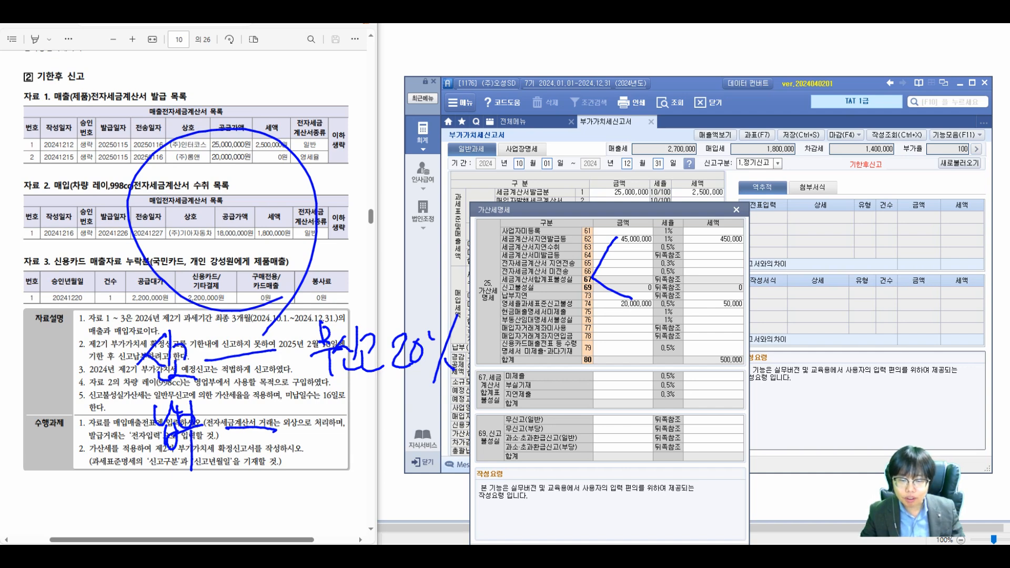
Annotate the 무신고(일반) base as 매출세액 − 매입세액 and tick the sales, purchase and card tables
{"action": "left_click", "coordinate": [623, 420]}
{"action": "left_click", "coordinate": [623, 429]}
{"action": "left_click", "coordinate": [622, 420]}
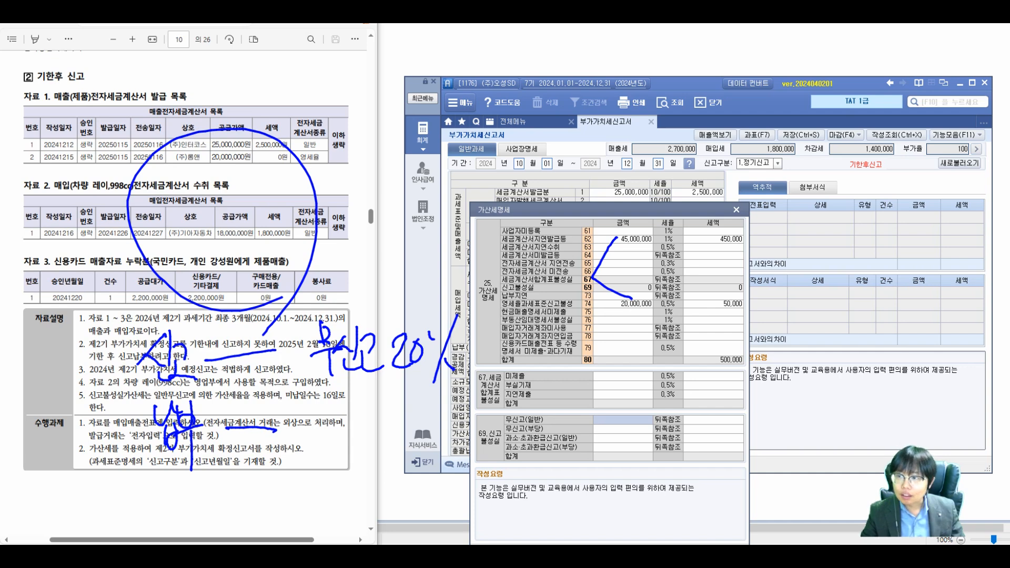
{"action": "mouse_move", "coordinate": [651, 418]}
{"action": "left_mouse_down"}
{"action": "mouse_move", "coordinate": [688, 390]}
{"action": "mouse_move", "coordinate": [788, 351]}
{"action": "mouse_move", "coordinate": [800, 376]}
{"action": "mouse_move", "coordinate": [824, 357]}
{"action": "mouse_move", "coordinate": [840, 365]}
{"action": "left_mouse_up"}
{"action": "mouse_move", "coordinate": [841, 328]}
{"action": "left_mouse_down"}
{"action": "mouse_move", "coordinate": [856, 356]}
{"action": "mouse_move", "coordinate": [908, 354]}
{"action": "left_mouse_up"}
{"action": "mouse_move", "coordinate": [910, 315]}
{"action": "left_mouse_down"}
{"action": "mouse_move", "coordinate": [923, 345]}
{"action": "mouse_move", "coordinate": [952, 347]}
{"action": "mouse_move", "coordinate": [978, 316]}
{"action": "mouse_move", "coordinate": [981, 355]}
{"action": "left_mouse_up"}
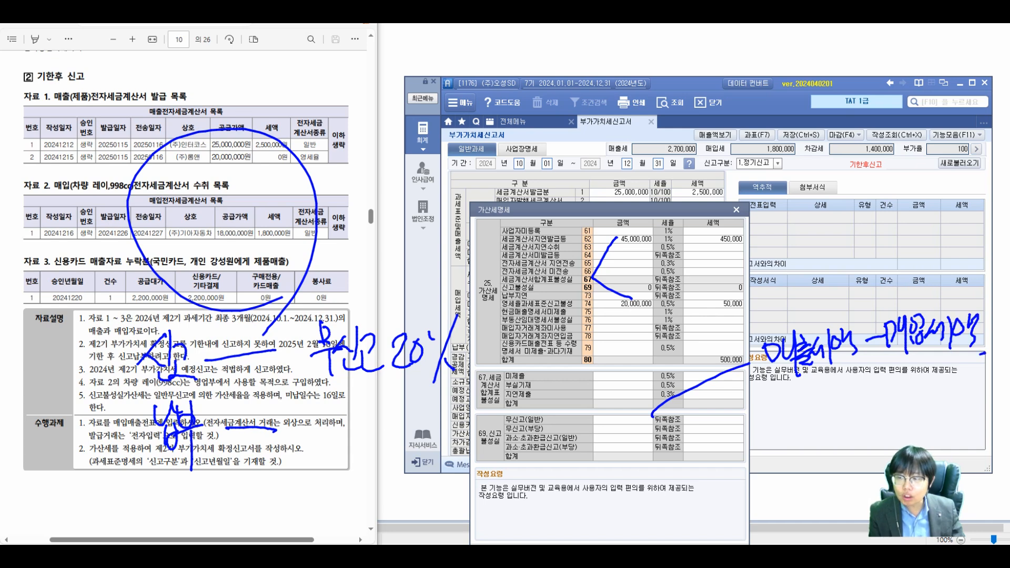
{"action": "left_click_drag", "start_coordinate": [294, 136], "coordinate": [324, 120]}
{"action": "mouse_move", "coordinate": [294, 221]}
{"action": "left_mouse_down"}
{"action": "mouse_move", "coordinate": [298, 234]}
{"action": "mouse_move", "coordinate": [332, 204]}
{"action": "left_mouse_up"}
{"action": "left_click_drag", "start_coordinate": [231, 287], "coordinate": [258, 278]}
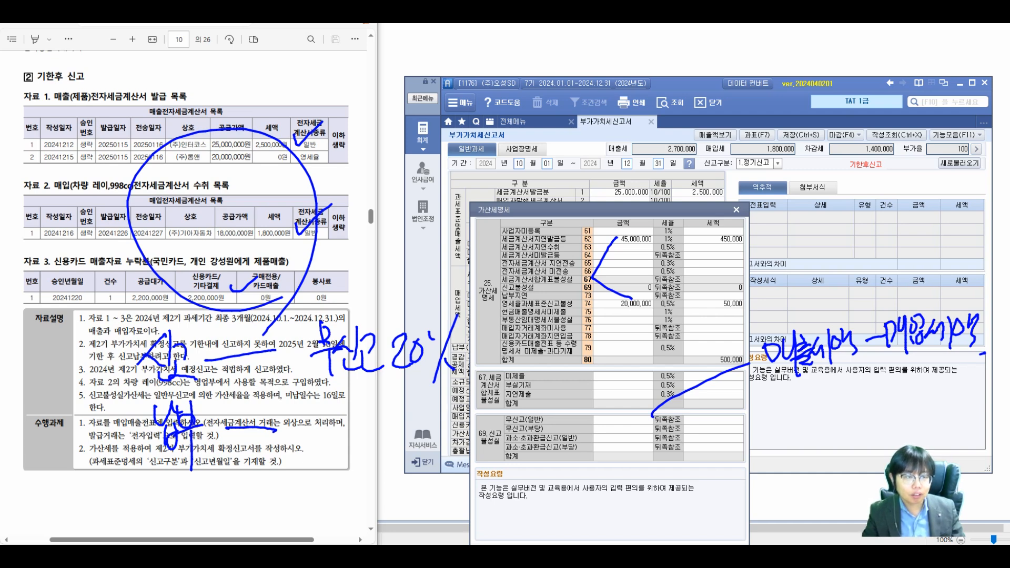
Enter 900,000 as the 금액 of 무신고(일반) in the 신고불성실 section
{"action": "left_click", "coordinate": [624, 420]}
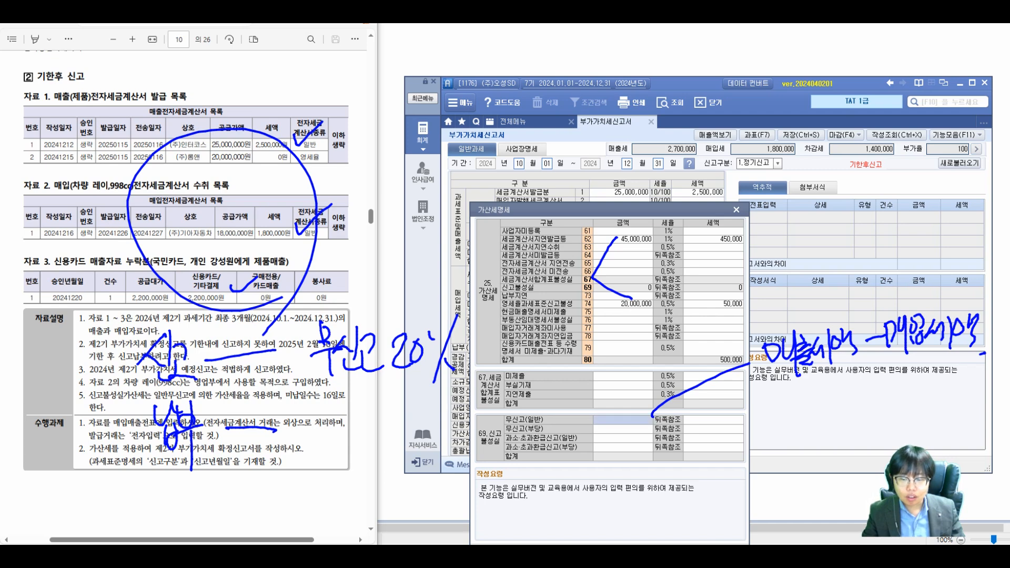
{"action": "type", "text": "900000"}
{"action": "key", "text": "Return"}
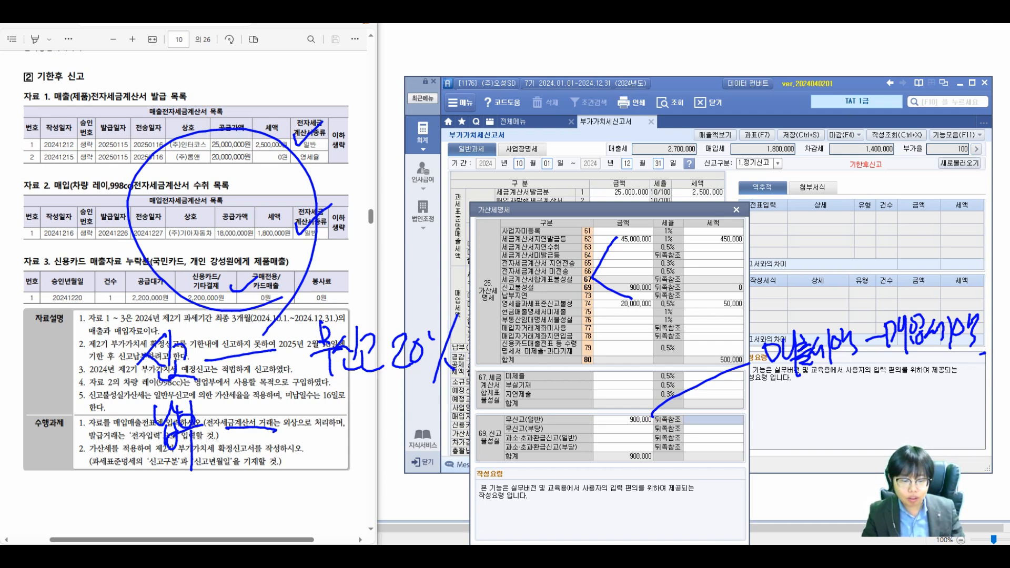
Calculate the reduced 무신고(일반) penalty in the calculator as 900,000 × 0.2 × 0.5
{"action": "key", "text": "XF86Calculator"}
{"action": "left_click_drag", "start_coordinate": [500, 249], "coordinate": [380, 396]}
{"action": "type", "text": "900000*0.2"}
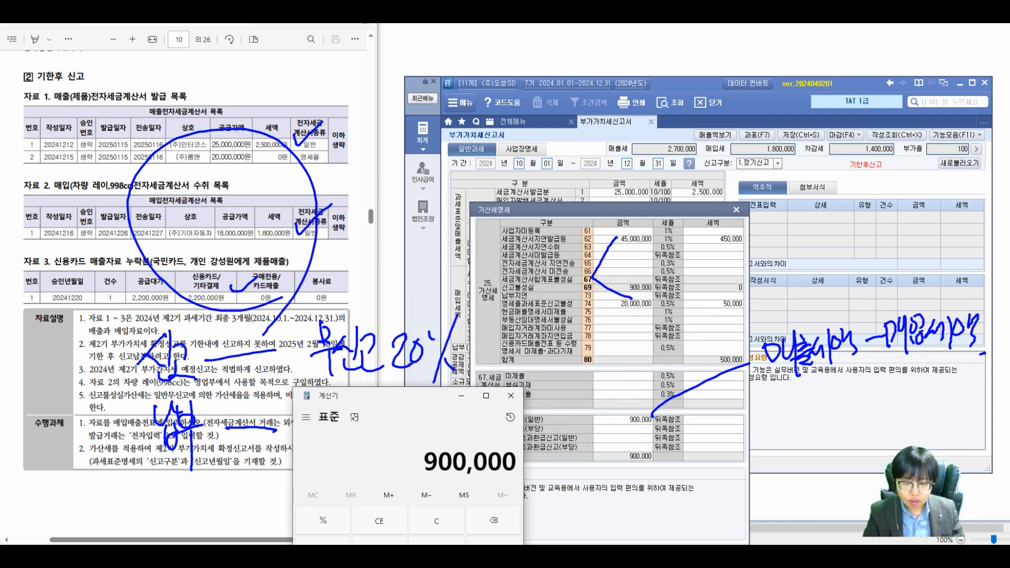
{"action": "key", "text": "Return"}
{"action": "type", "text": "*0.5"}
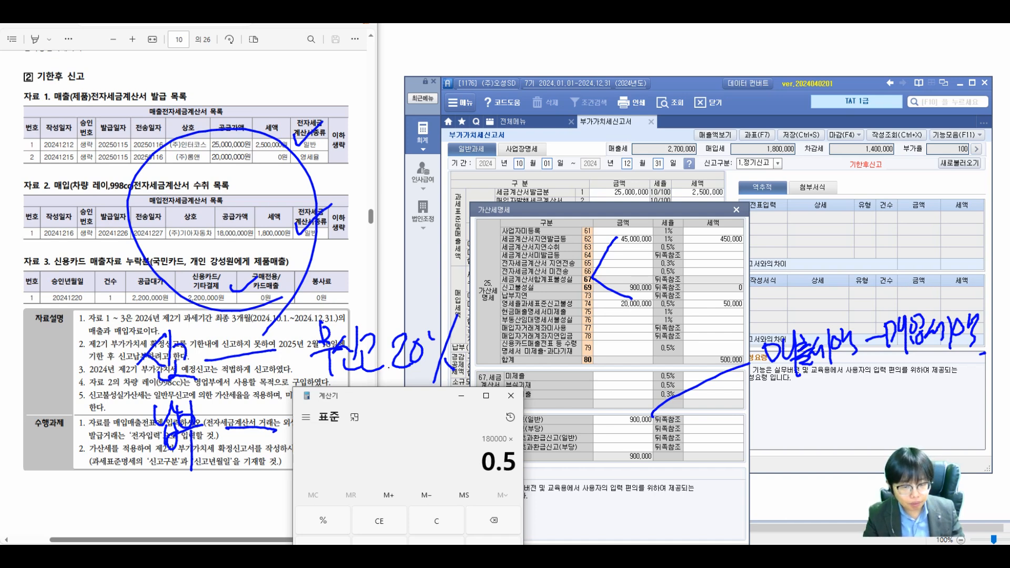
{"action": "key", "text": "Return"}
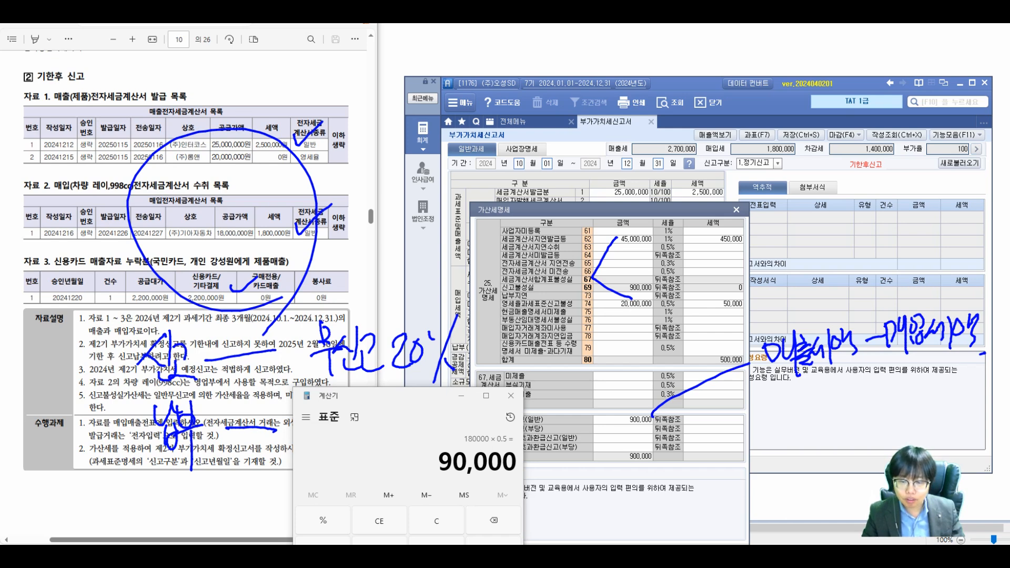
Enter 90,000 as the 세액 of 무신고(일반) in the 신고불성실 section of the 가산세명세
{"action": "left_click", "coordinate": [713, 420]}
{"action": "type", "text": "900000"}
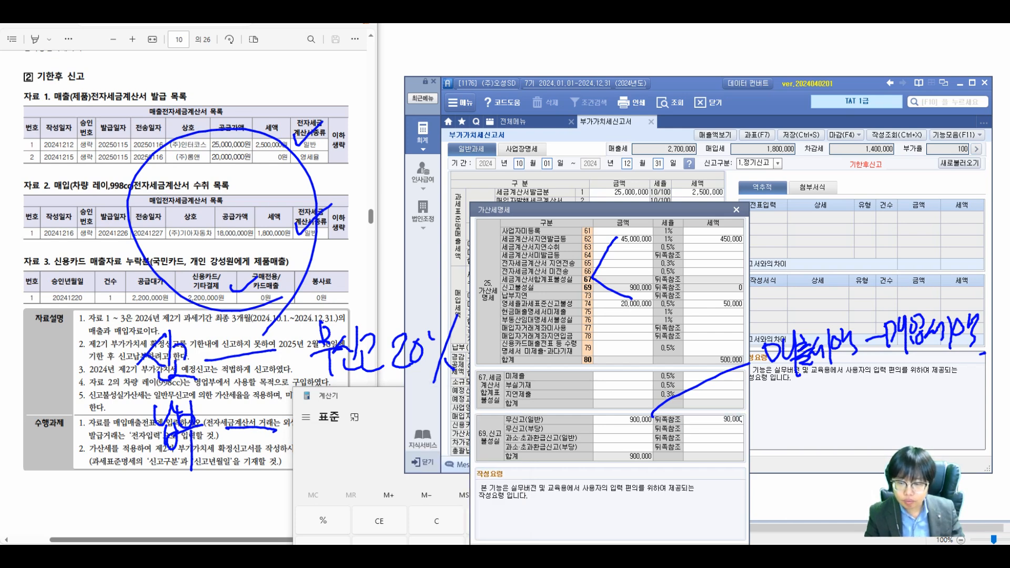
{"action": "key", "text": "Return"}
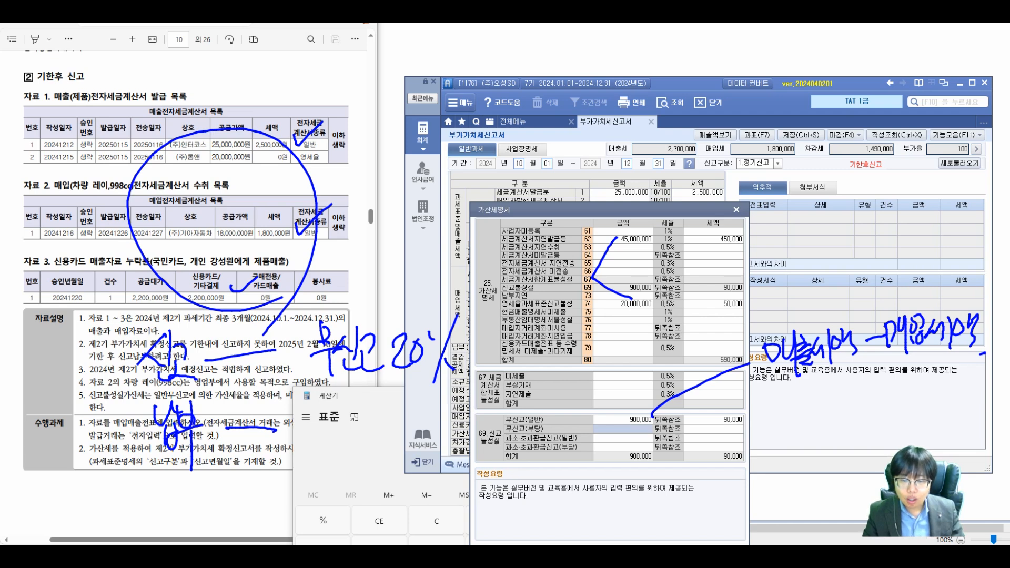
Clear the handwritten notes and enter 900,000 as the 금액 of 납부지연 (row 73)
{"action": "left_click", "coordinate": [623, 296]}
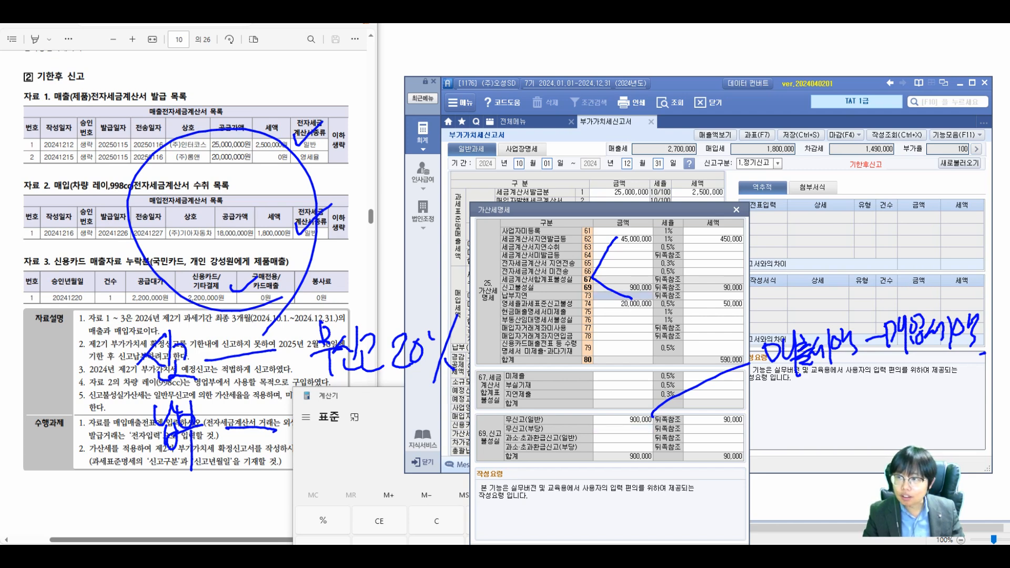
{"action": "key", "text": "Escape"}
{"action": "left_click", "coordinate": [622, 296]}
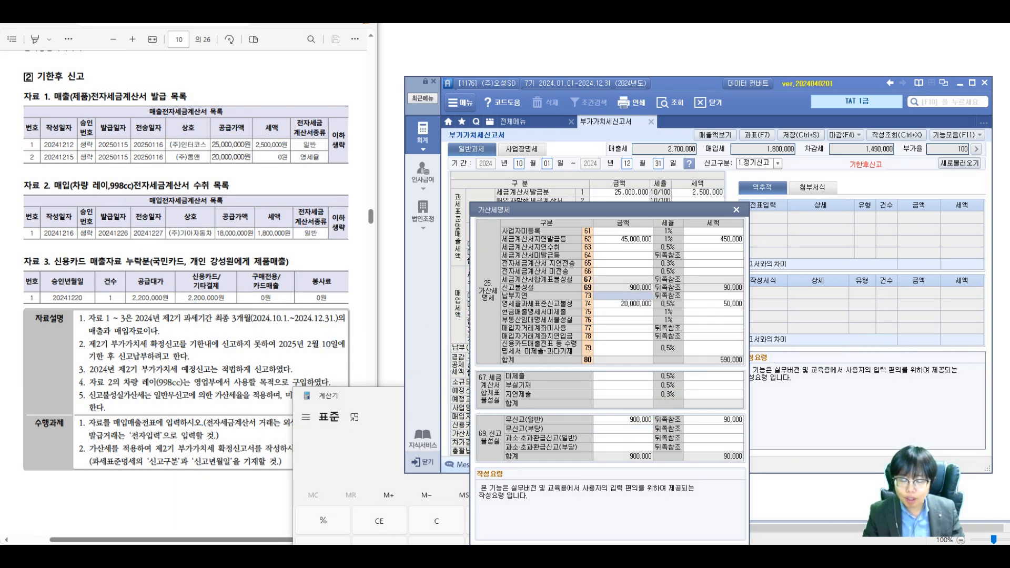
{"action": "type", "text": "900,000"}
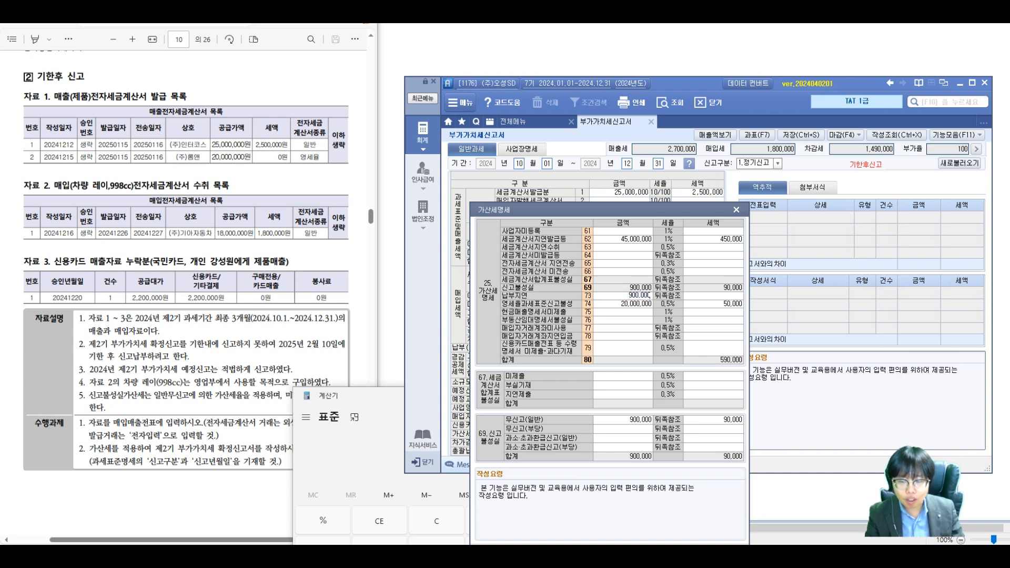
{"action": "key", "text": "Return"}
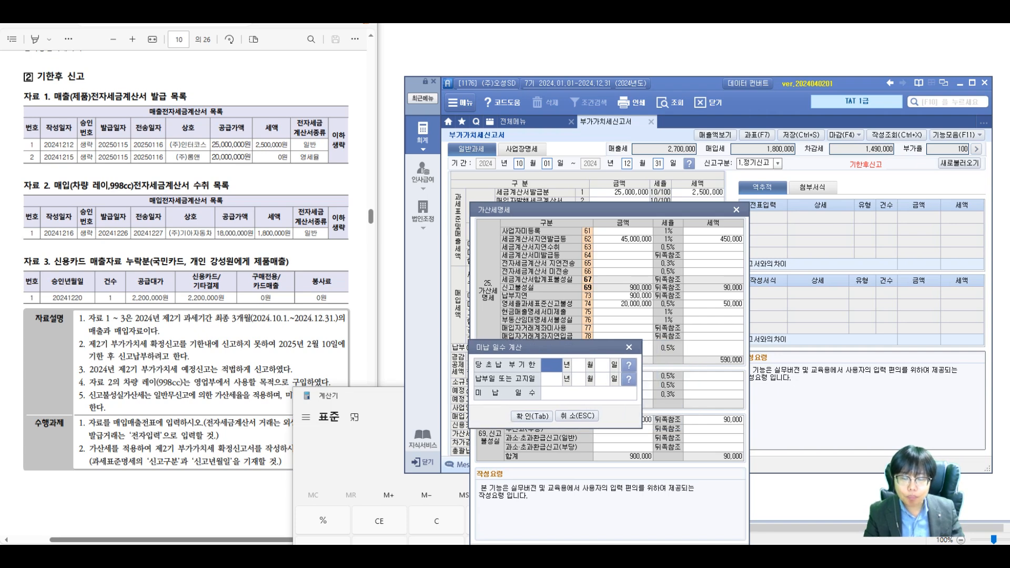
Set 당초납부기한 to 2025-01-25 and 납부일 to 2025-02-10, check 미납일수 against the exercise, and apply the calculation
{"action": "type", "text": "202501252"}
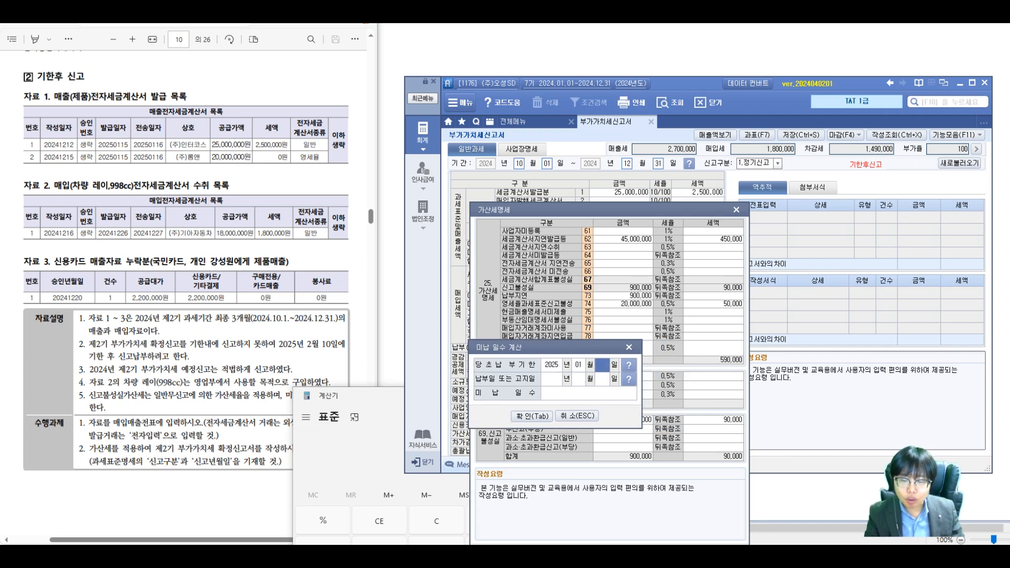
{"action": "type", "text": "0250210"}
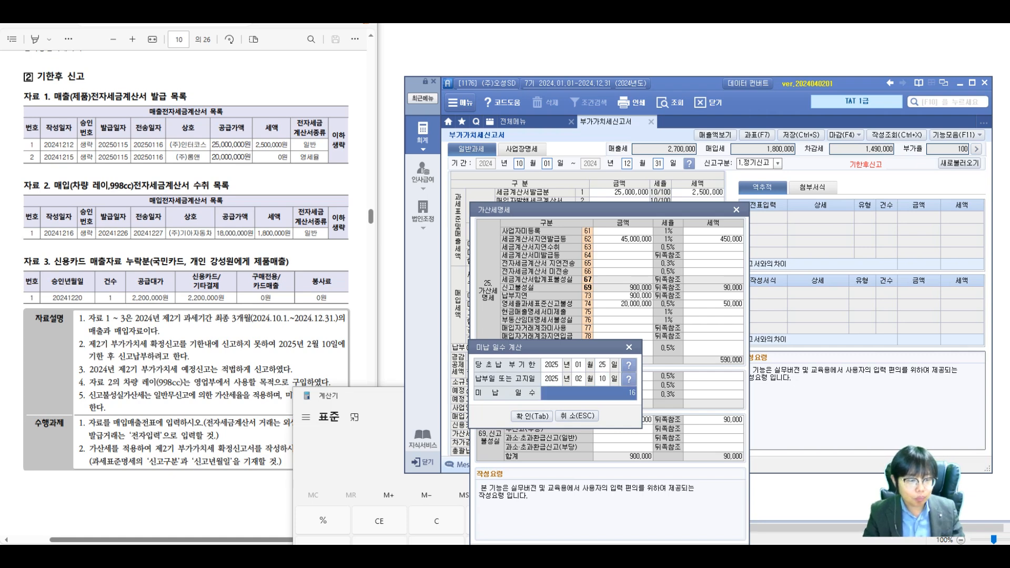
{"action": "left_click", "coordinate": [137, 395]}
{"action": "left_click_drag", "start_coordinate": [279, 395], "coordinate": [331, 396]}
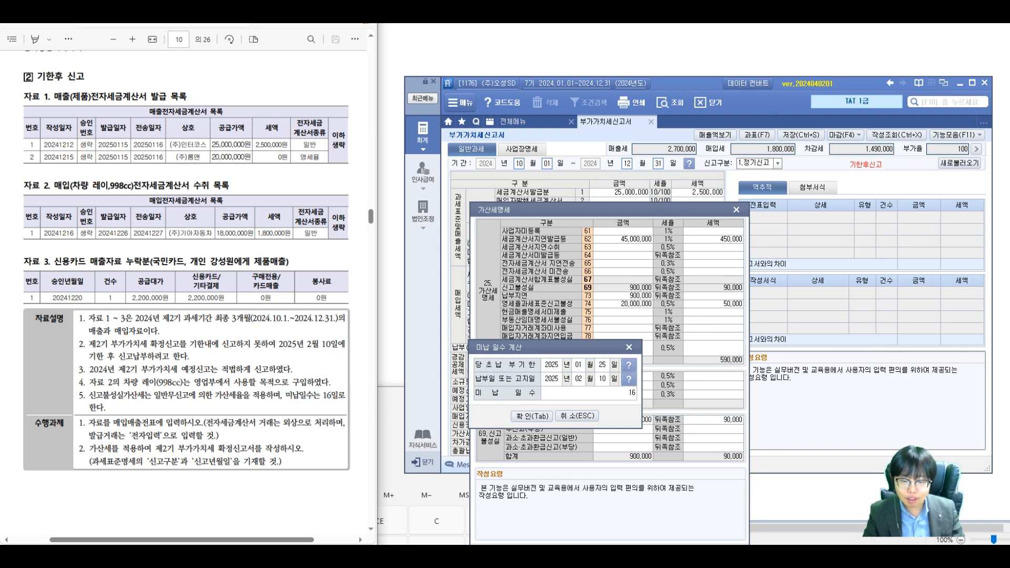
{"action": "key", "text": "Tab"}
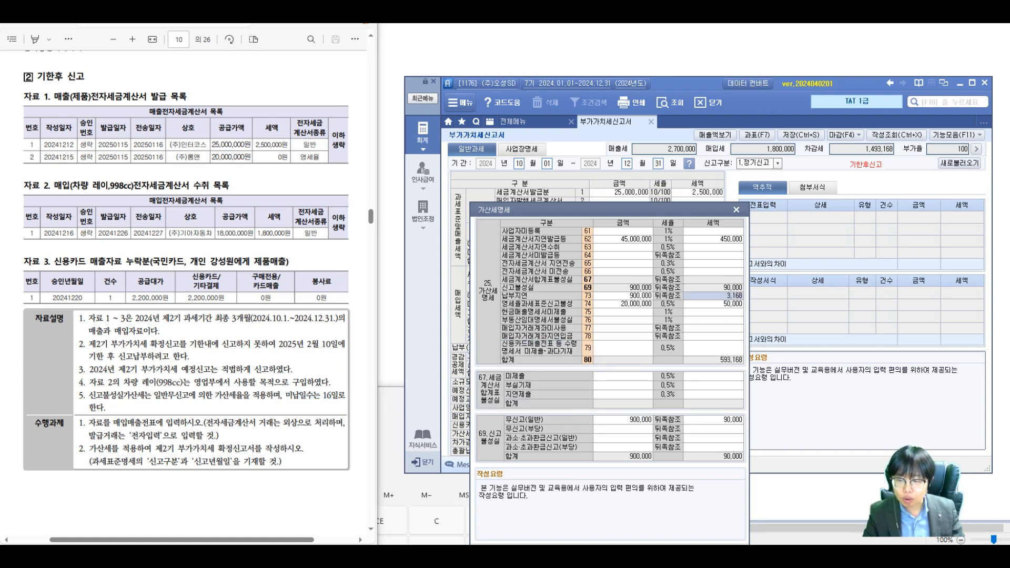
Go through the remaining penalty rows and close the 가산세명세, returning to the VAT return
{"action": "key", "text": "Return"}
{"action": "key", "text": "Return"}
{"action": "key", "text": "Return"}
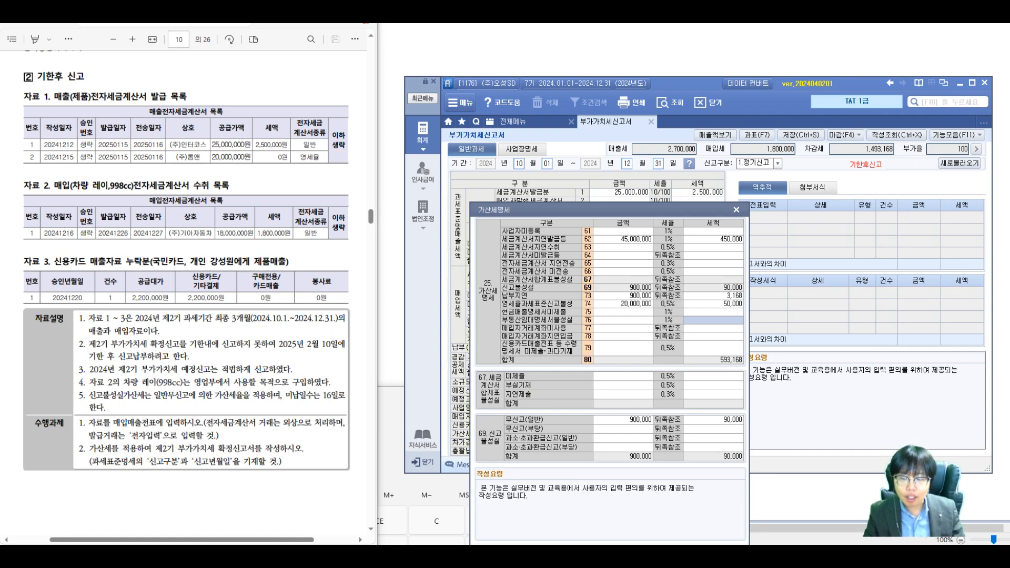
{"action": "key", "text": "Return"}
{"action": "key", "text": "Return"}
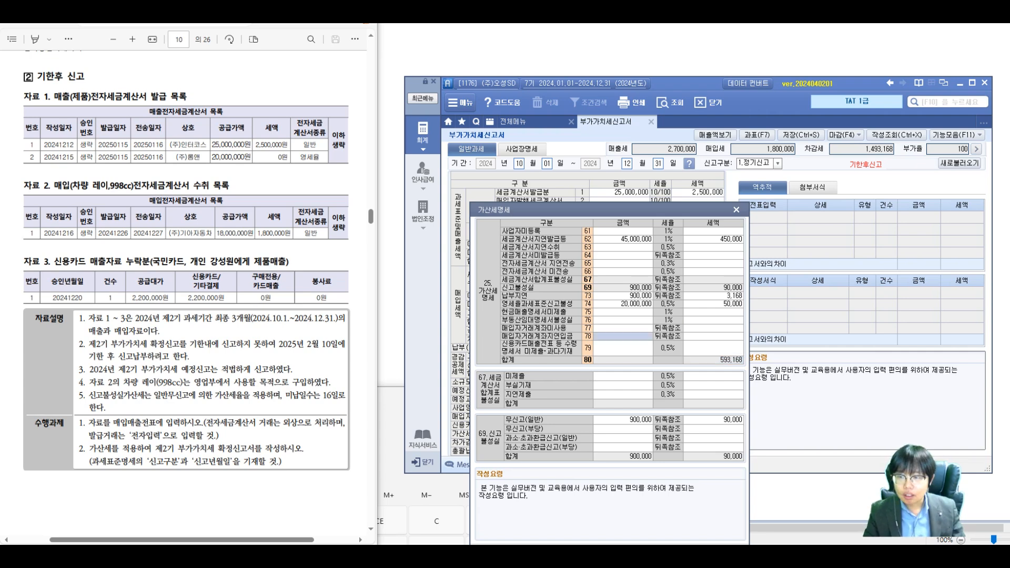
{"action": "key", "text": "Escape"}
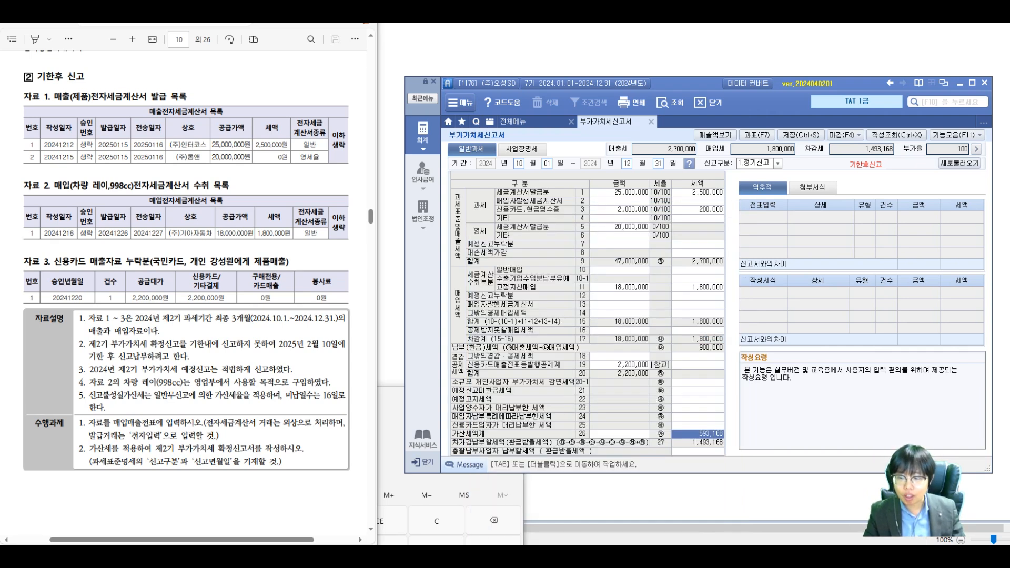
{"action": "left_click", "coordinate": [366, 382]}
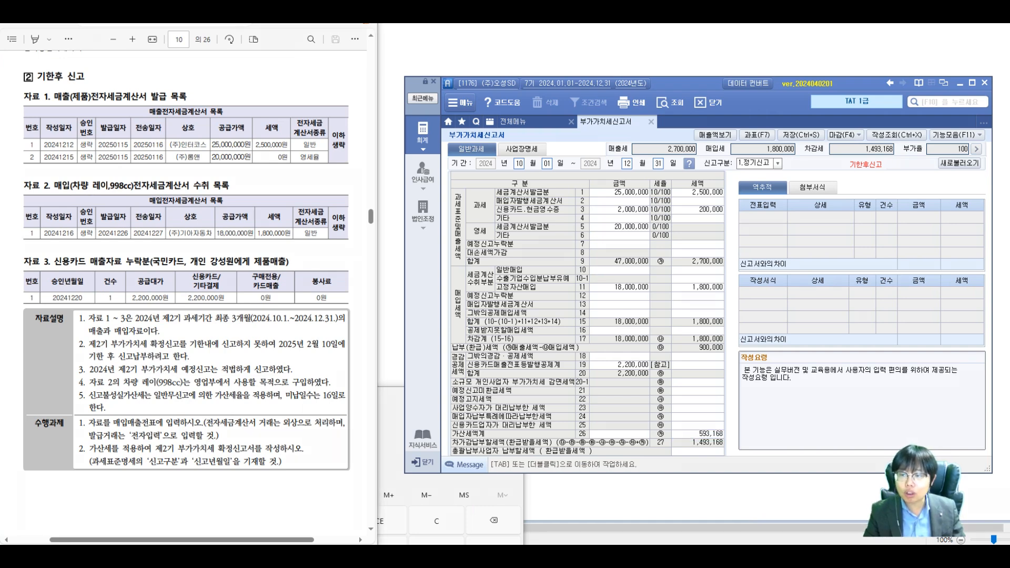
Handwrite the underlined notes 기한후신고 and 전자세액 X over the return and clear them again
{"action": "mouse_move", "coordinate": [774, 318]}
{"action": "left_mouse_down"}
{"action": "mouse_move", "coordinate": [737, 374]}
{"action": "mouse_move", "coordinate": [798, 371]}
{"action": "left_mouse_up"}
{"action": "mouse_move", "coordinate": [804, 337]}
{"action": "left_mouse_down"}
{"action": "mouse_move", "coordinate": [819, 358]}
{"action": "mouse_move", "coordinate": [841, 353]}
{"action": "mouse_move", "coordinate": [842, 362]}
{"action": "left_mouse_up"}
{"action": "mouse_move", "coordinate": [863, 329]}
{"action": "left_mouse_down"}
{"action": "mouse_move", "coordinate": [874, 358]}
{"action": "mouse_move", "coordinate": [887, 349]}
{"action": "left_mouse_up"}
{"action": "left_click_drag", "start_coordinate": [753, 400], "coordinate": [895, 352]}
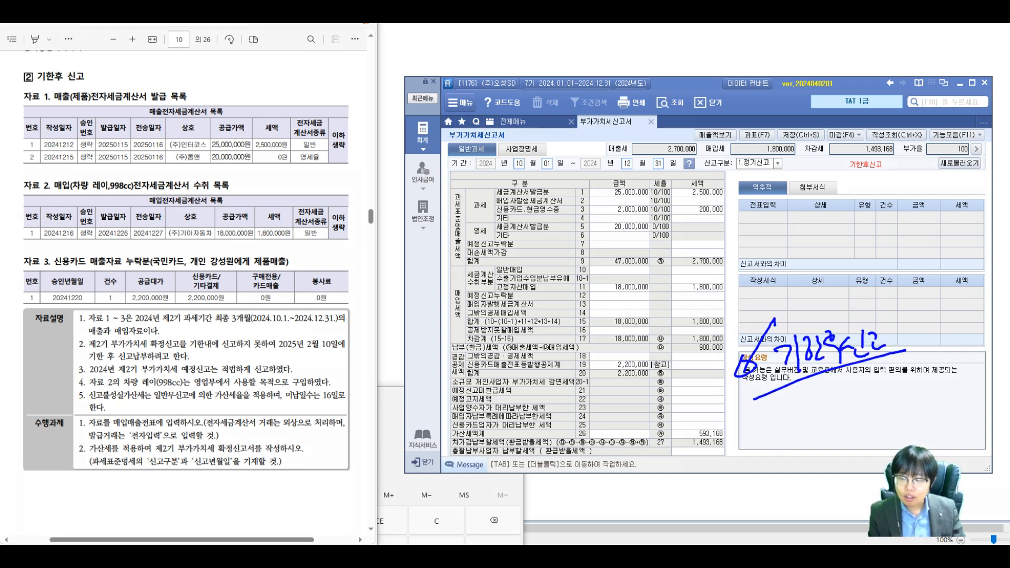
{"action": "mouse_move", "coordinate": [782, 396]}
{"action": "left_mouse_down"}
{"action": "mouse_move", "coordinate": [797, 413]}
{"action": "mouse_move", "coordinate": [863, 377]}
{"action": "mouse_move", "coordinate": [896, 389]}
{"action": "mouse_move", "coordinate": [923, 368]}
{"action": "left_mouse_up"}
{"action": "left_click", "coordinate": [927, 387]}
{"action": "left_click_drag", "start_coordinate": [770, 448], "coordinate": [973, 363]}
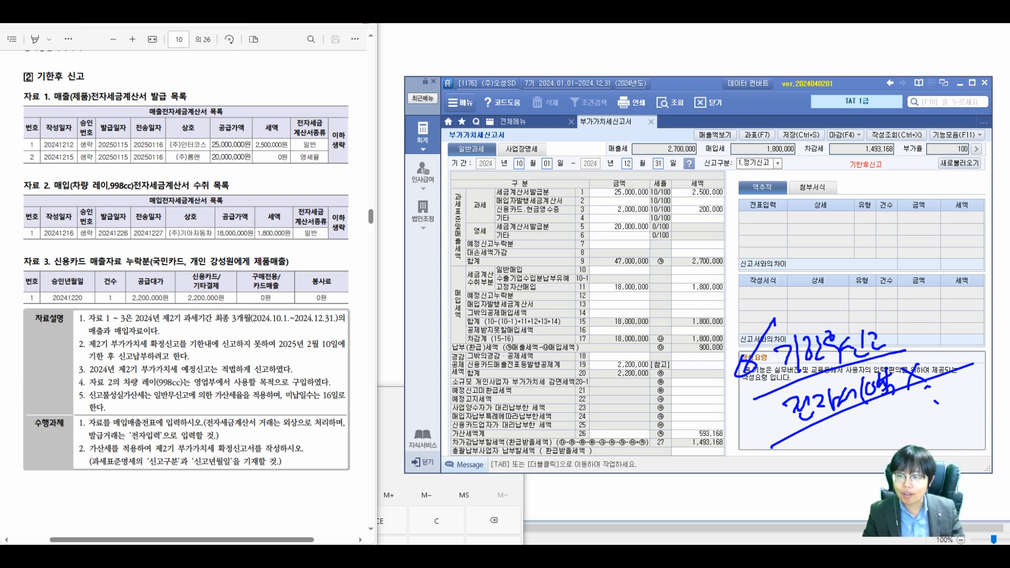
{"action": "key", "text": "Escape"}
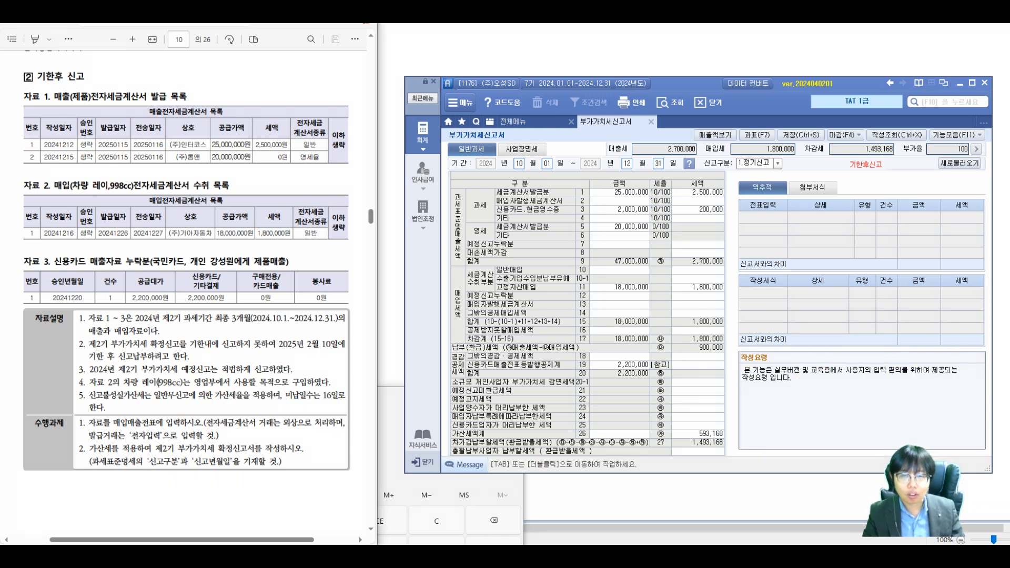
{"action": "left_click", "coordinate": [698, 434]}
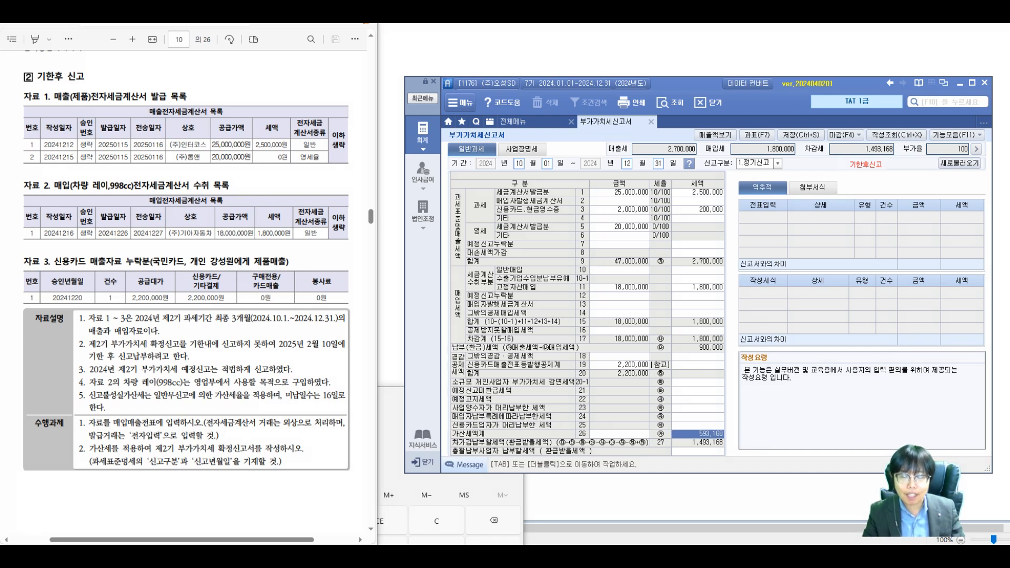